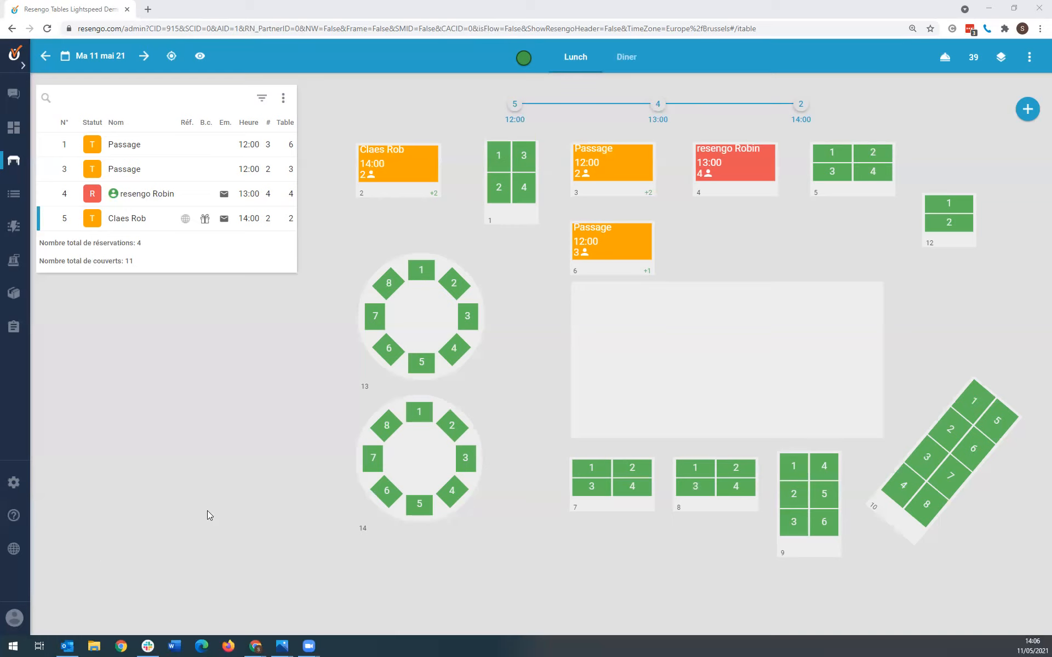
- Enlarge the page to 125% and open the partner tools and applications page (Outils & applications) in the administration area
key(ctrl+plus)
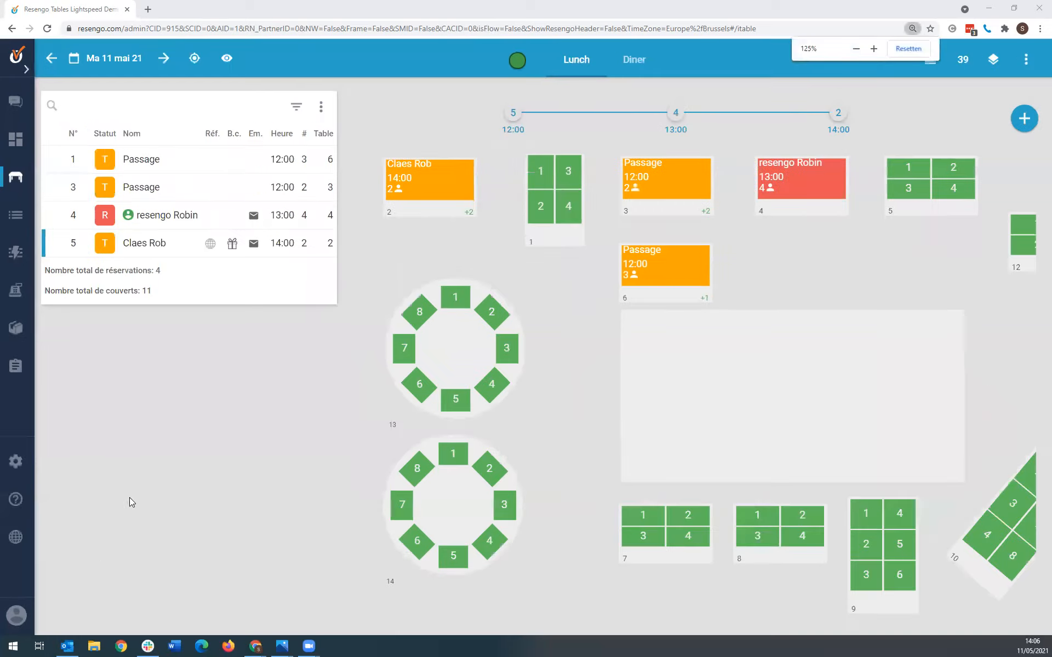
click(21, 464)
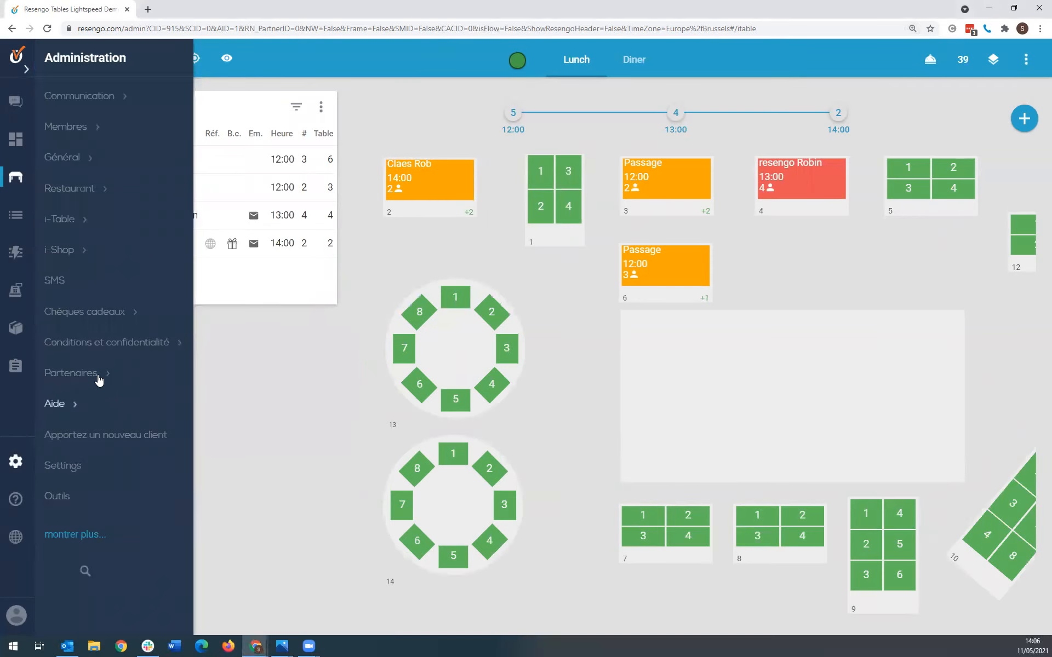
click(99, 378)
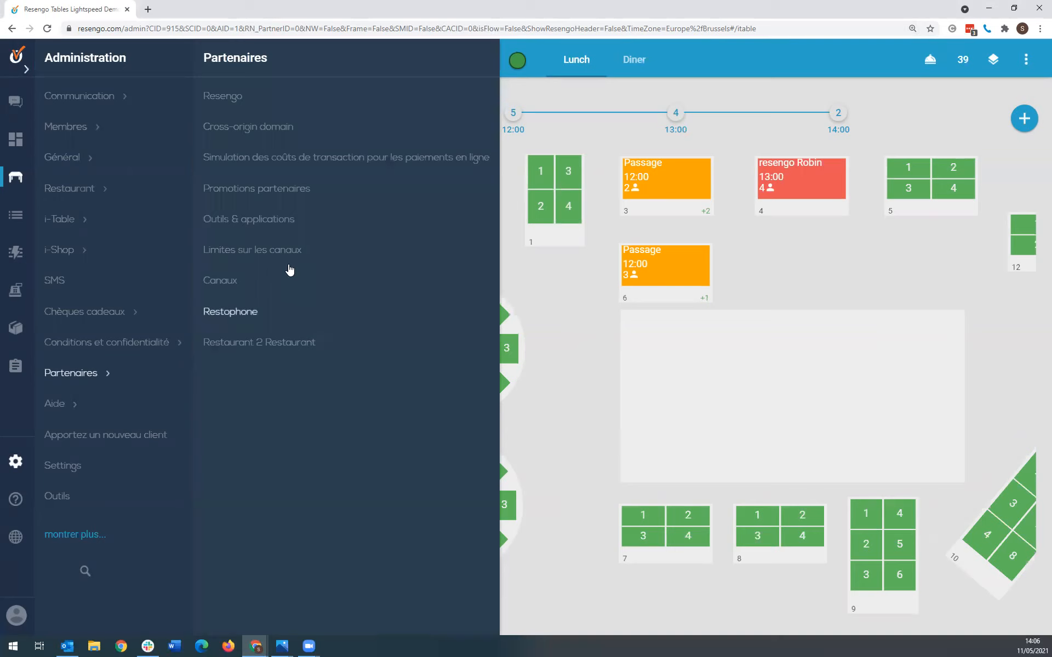
click(289, 223)
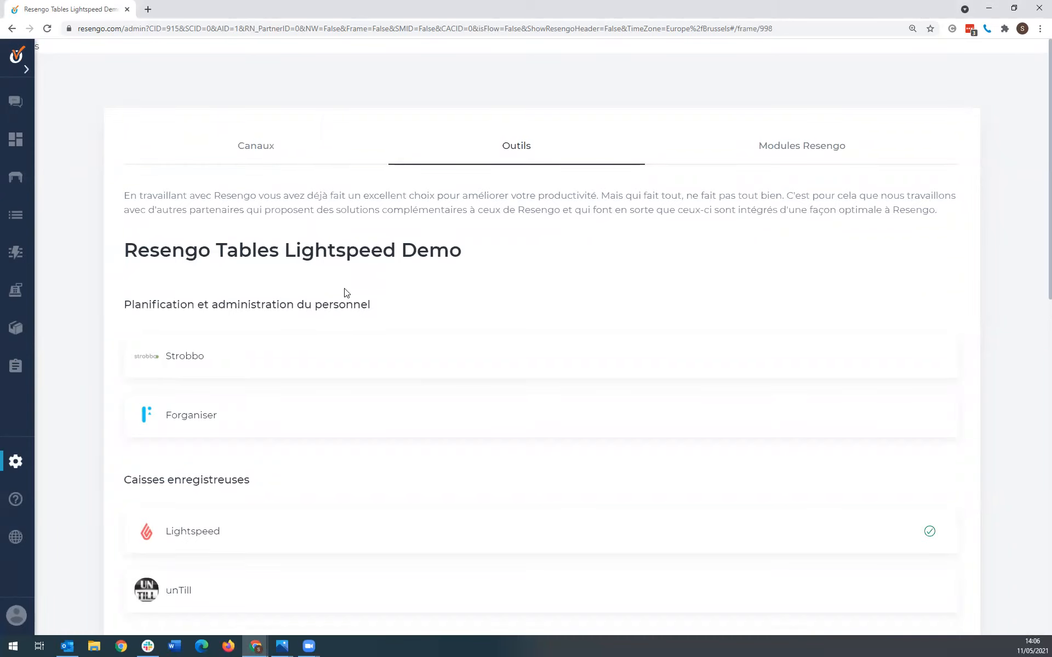
- Expand the Lightspeed integration among the cash registers (Caisses enregistreuses) and open its preferences
scroll(401, 261, down, 1)
scroll(418, 183, down, 2)
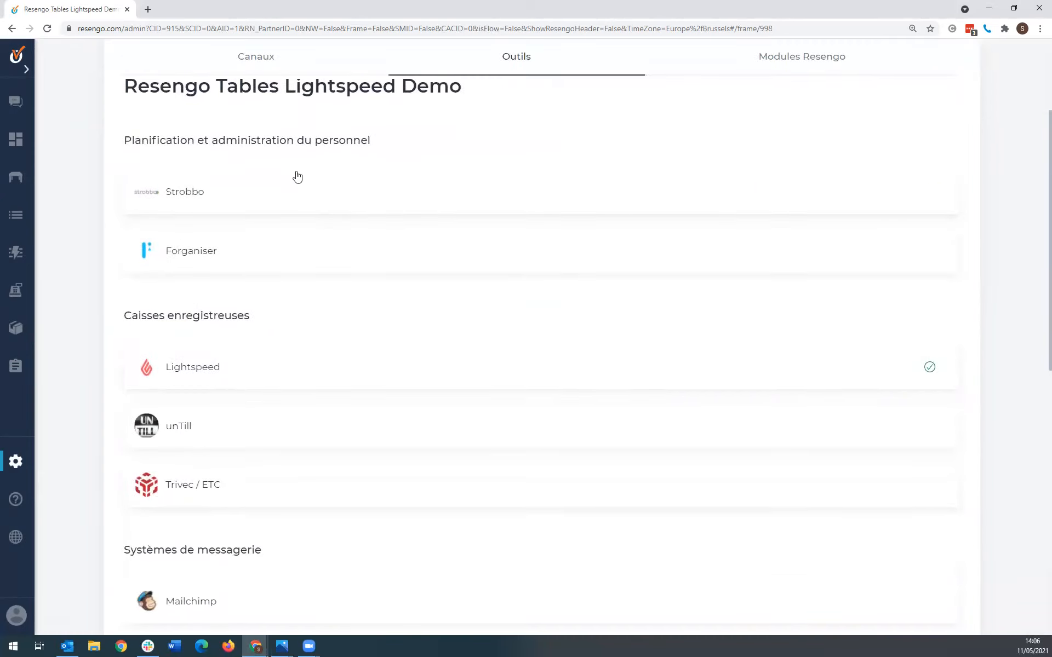
scroll(389, 416, down, 1)
scroll(375, 402, up, 1)
click(240, 356)
scroll(329, 425, down, 1)
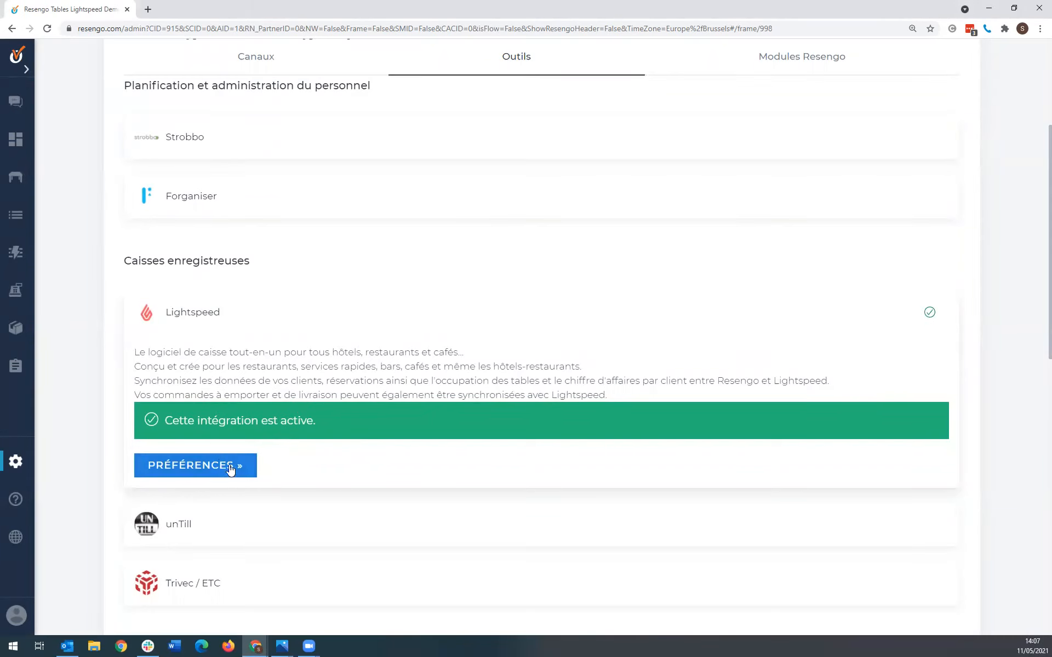
scroll(402, 395, down, 1)
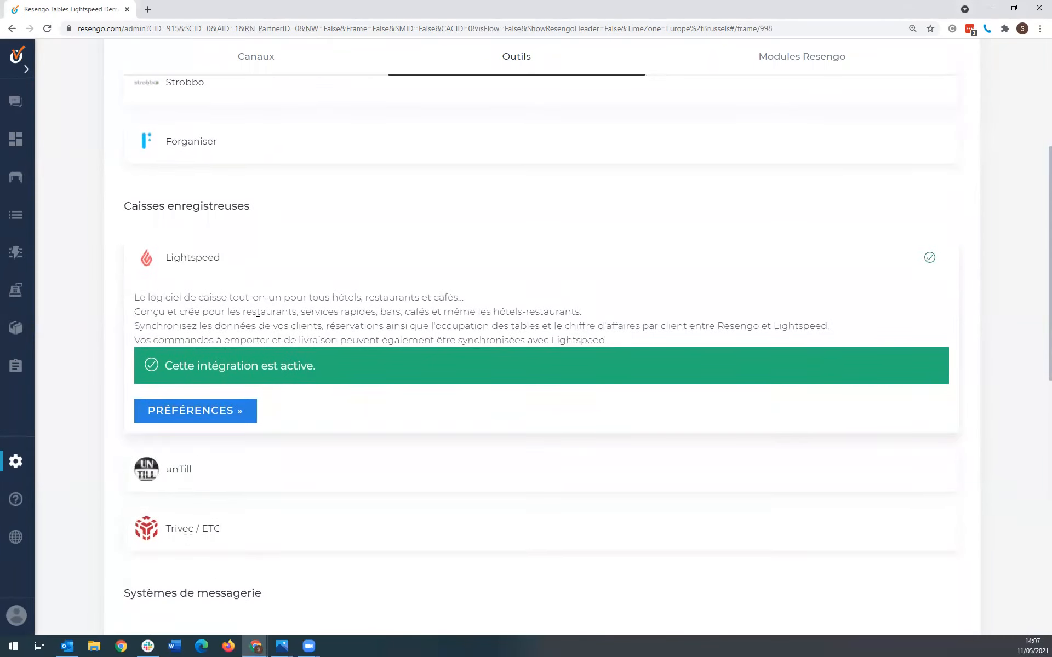
scroll(261, 404, up, 1)
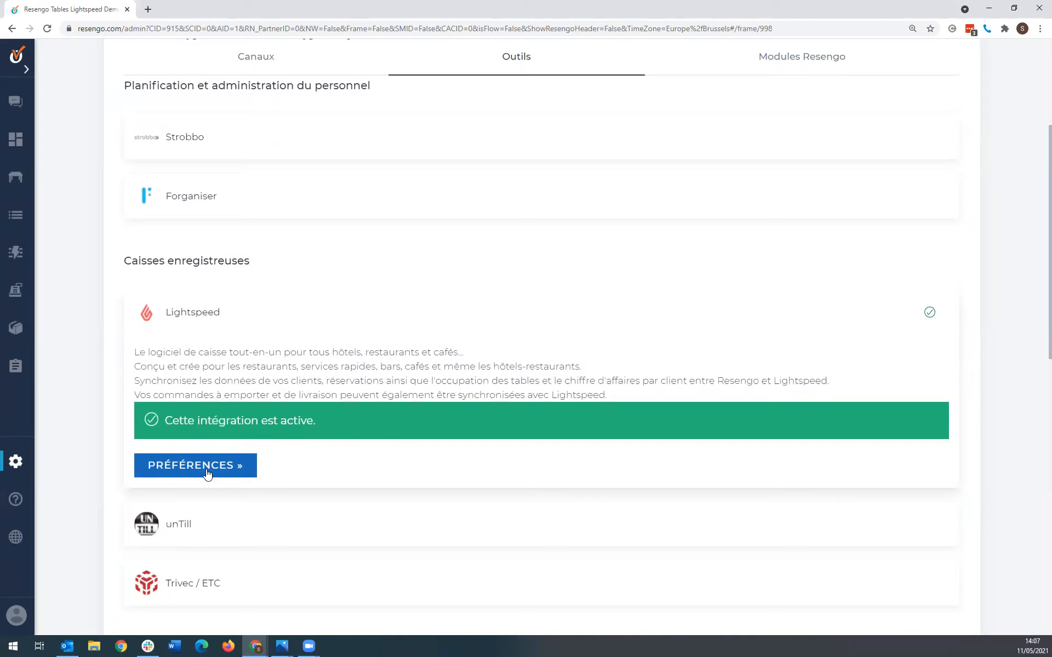
click(207, 474)
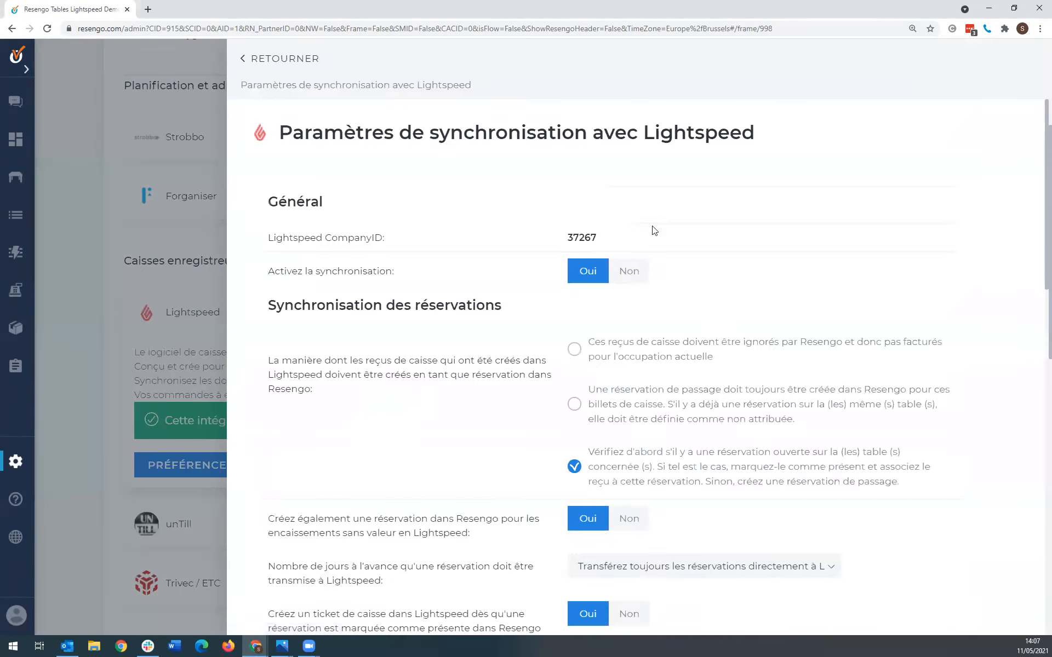
- Skim the Lightspeed synchronisation settings from the general section to the table mapping, and return to the reservation options
scroll(669, 280, down, 2)
scroll(669, 285, down, 5)
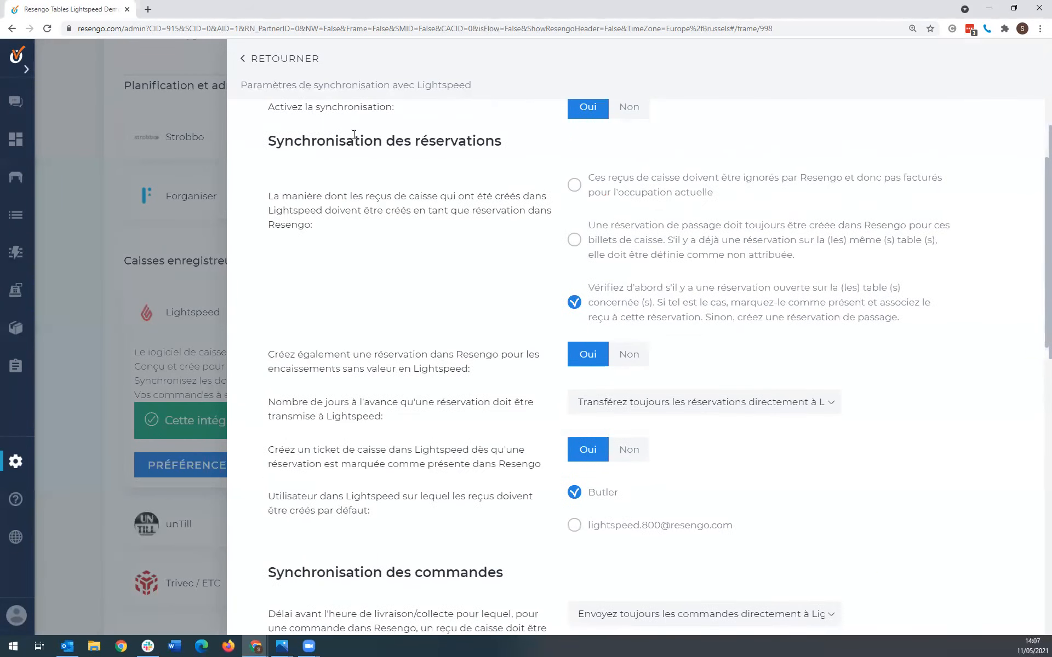
scroll(350, 181, up, 4)
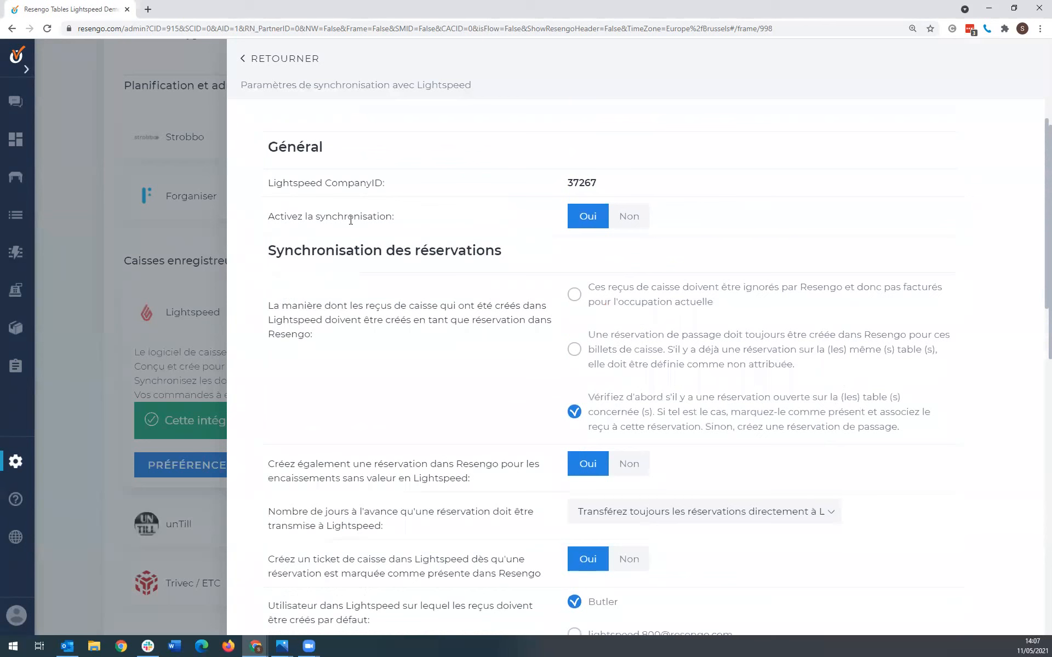
scroll(429, 300, down, 6)
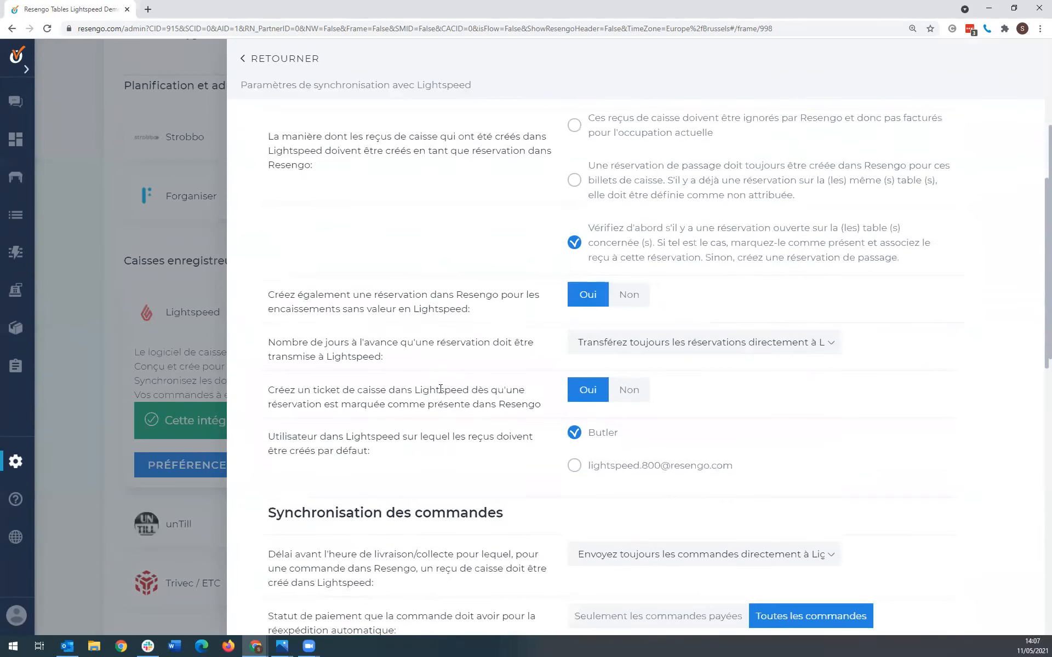
scroll(441, 389, down, 6)
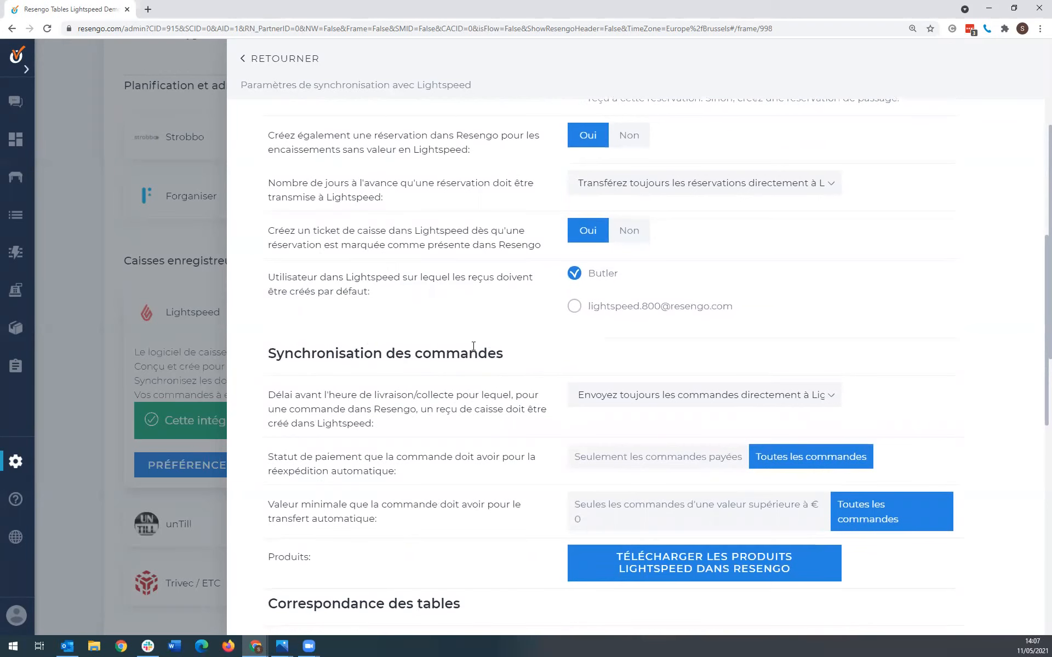
scroll(518, 387, down, 10)
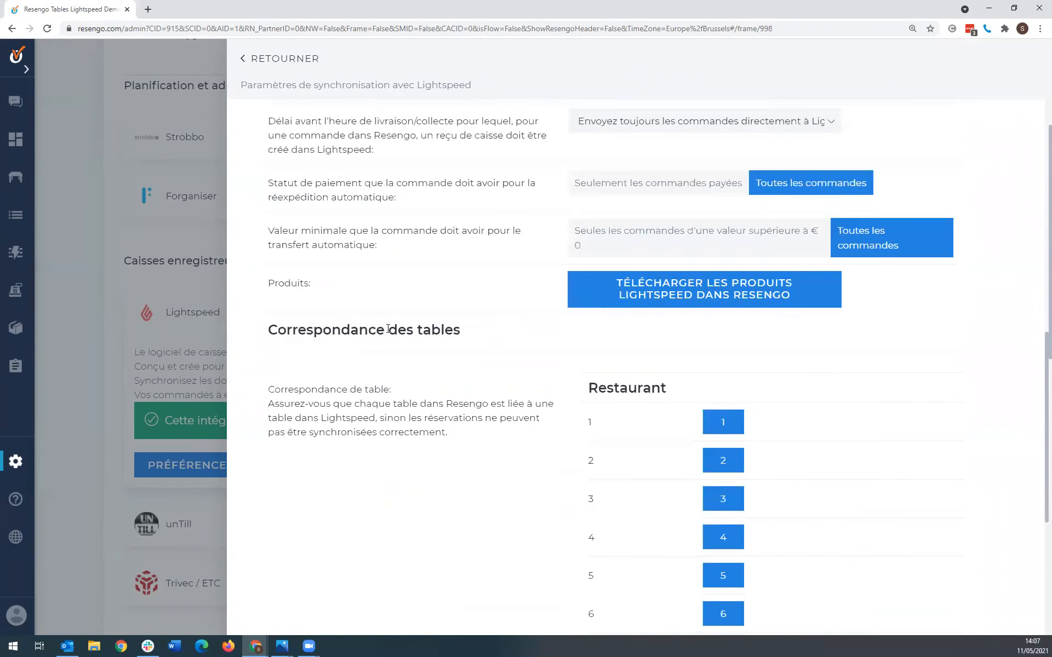
scroll(500, 369, up, 18)
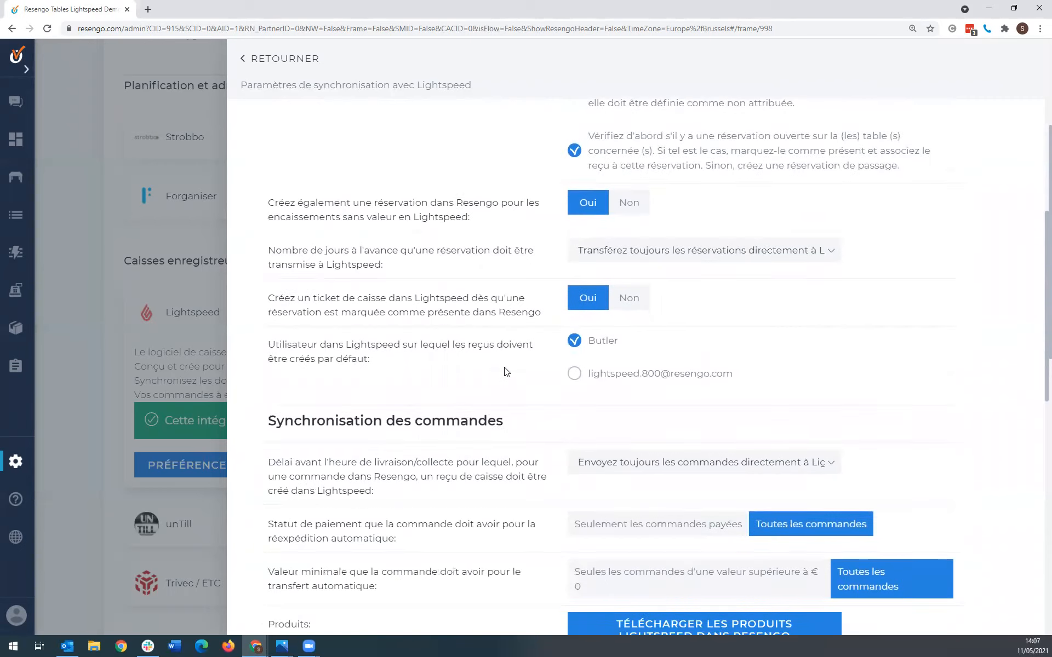
scroll(507, 376, up, 3)
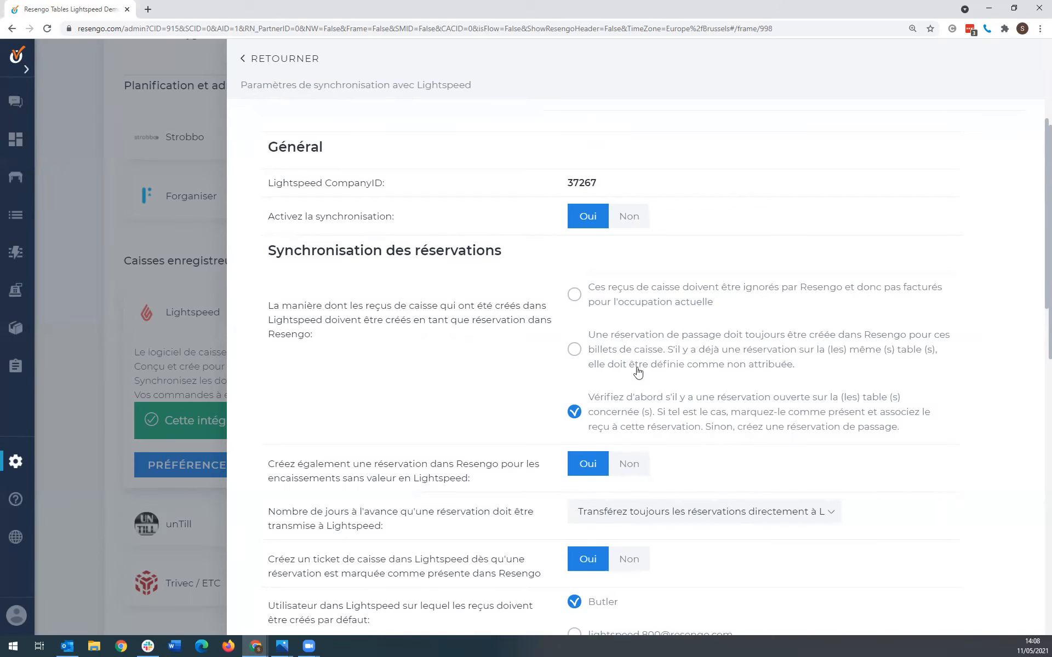
- Review the reservation synchronisation options and the order synchronisation options, including delay, payment status, minimum value and product download
scroll(652, 430, down, 1)
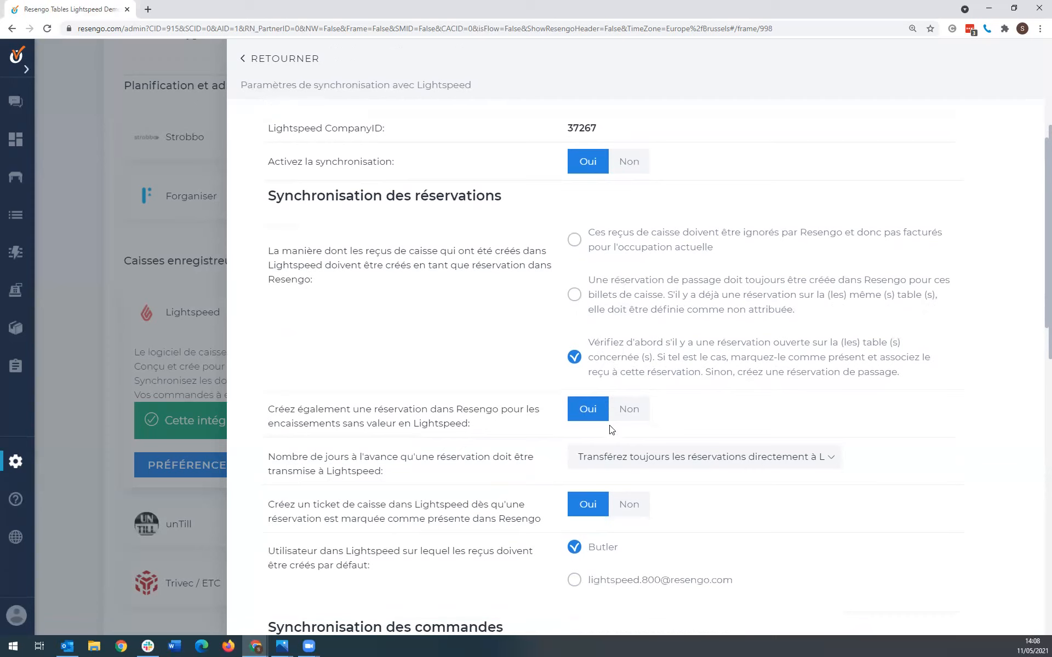
scroll(591, 490, down, 1)
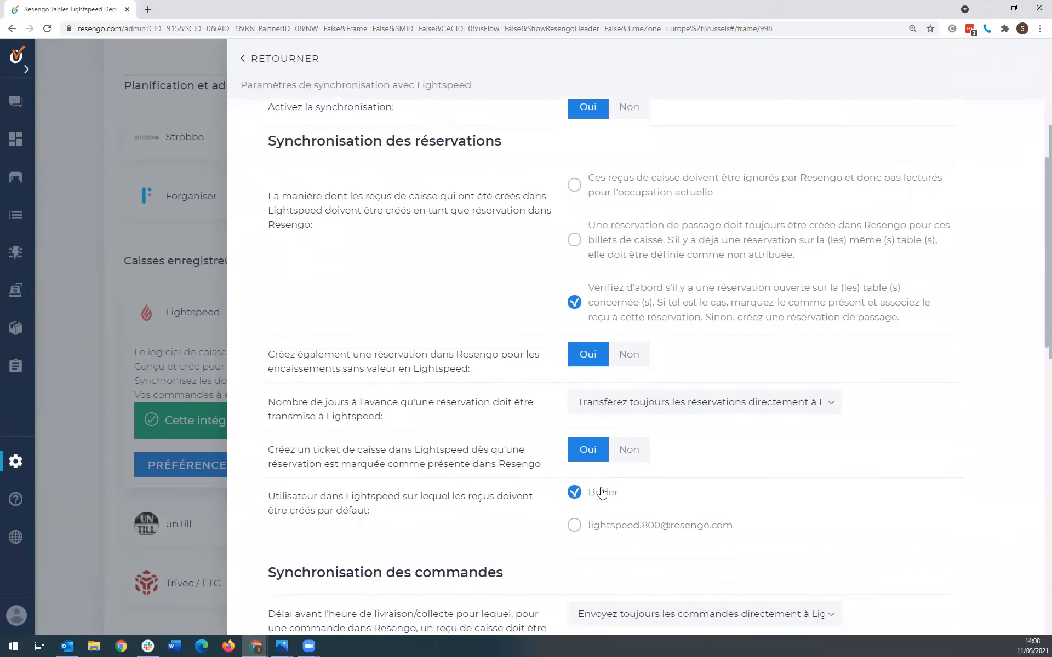
scroll(601, 493, down, 1)
scroll(650, 393, down, 2)
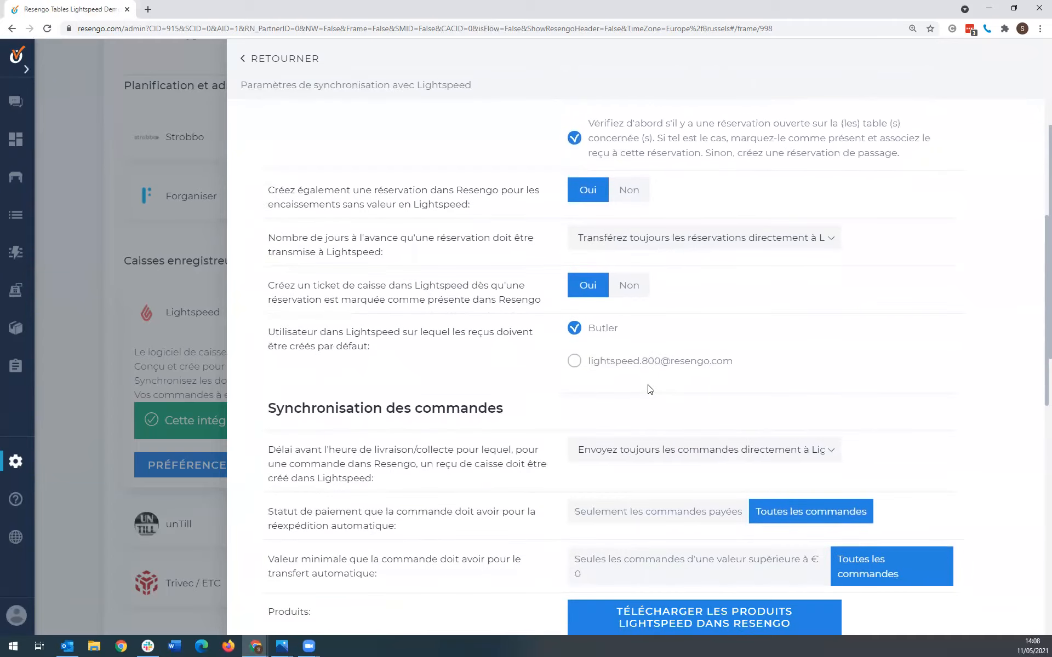
scroll(385, 396, down, 1)
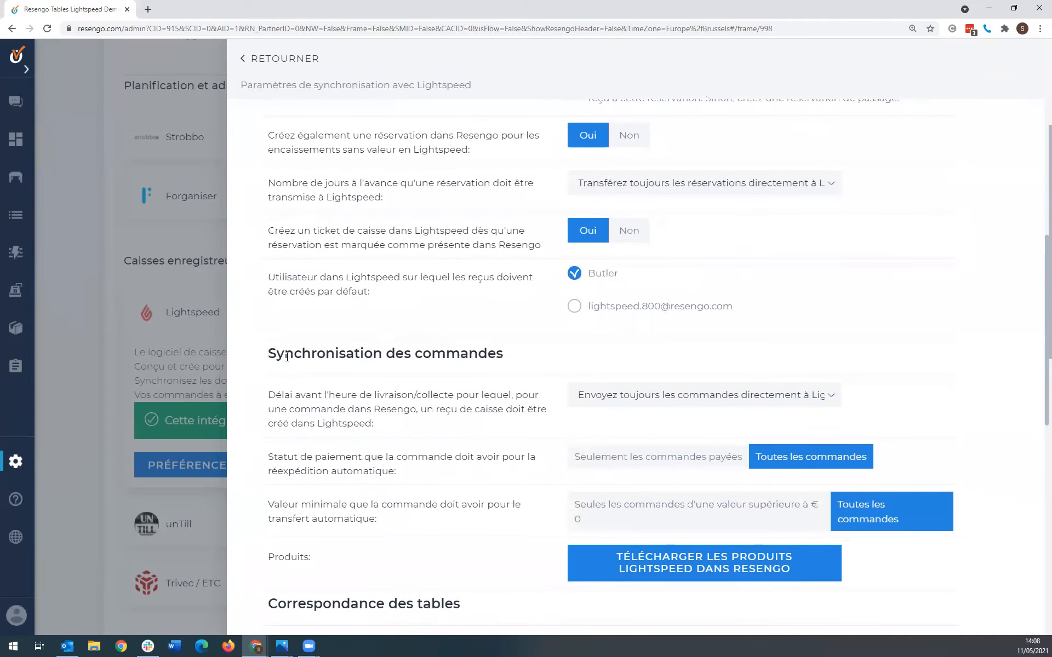
scroll(481, 383, down, 1)
scroll(481, 384, down, 1)
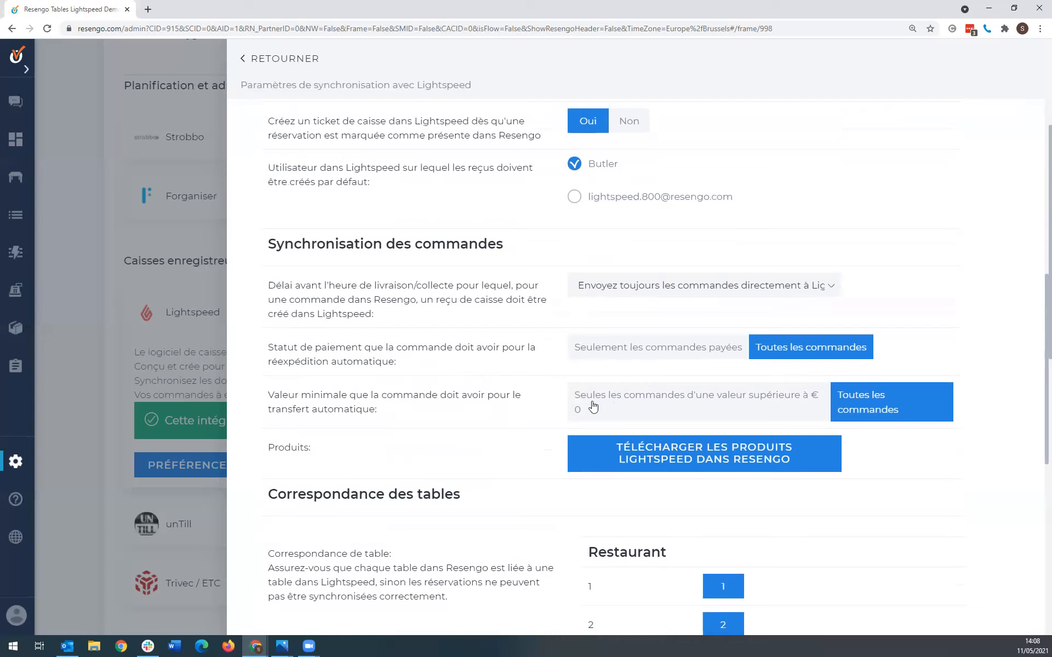
scroll(563, 445, down, 1)
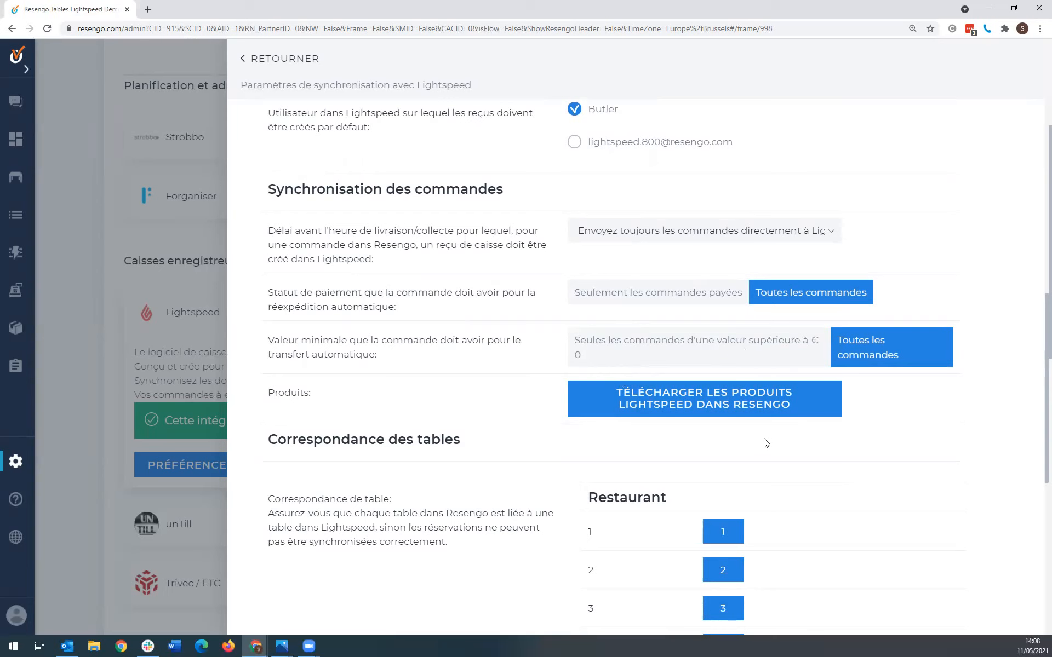
drag(278, 393, 325, 402)
click(324, 402)
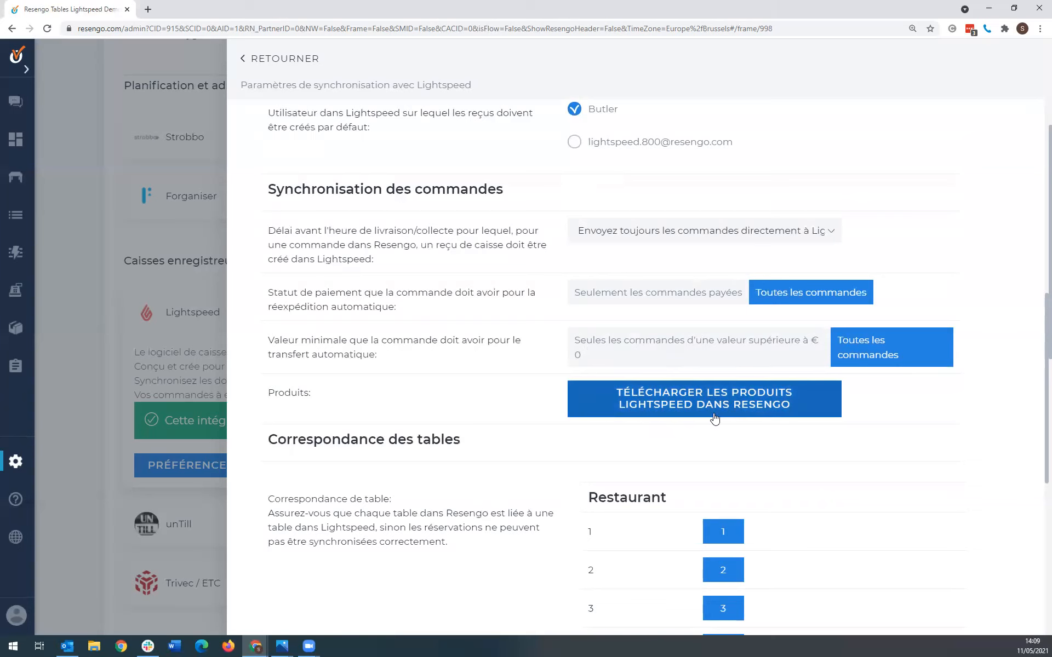
- Examine the table mapping (Correspondance des tables) between Resengo and Lightspeed, and return to the Lightspeed product download option
scroll(695, 401, down, 1)
scroll(695, 401, down, 1)
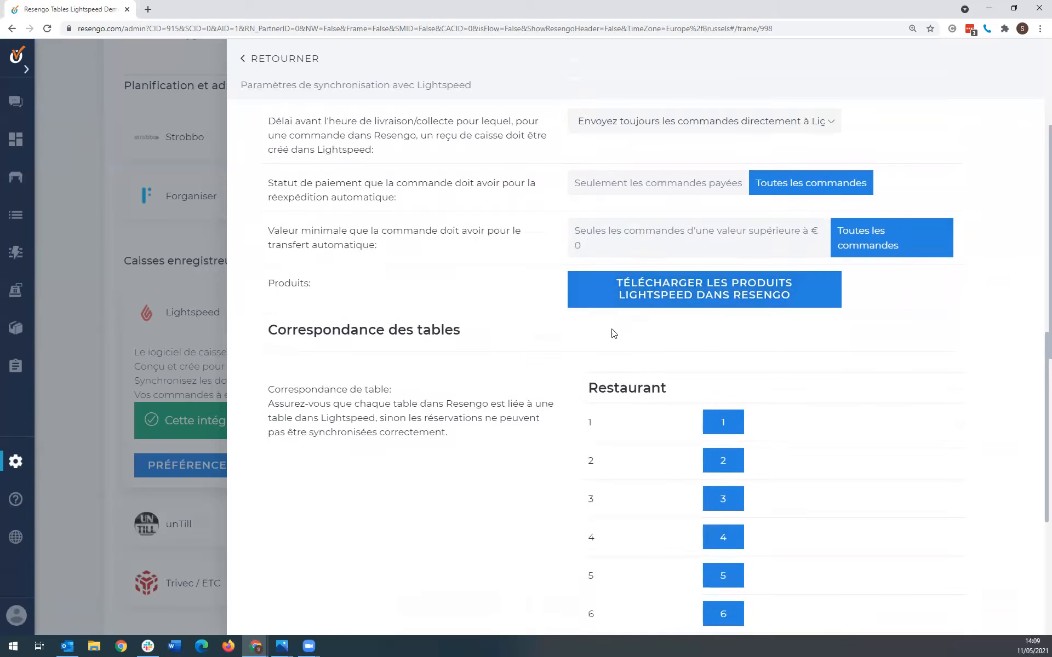
scroll(387, 387, down, 3)
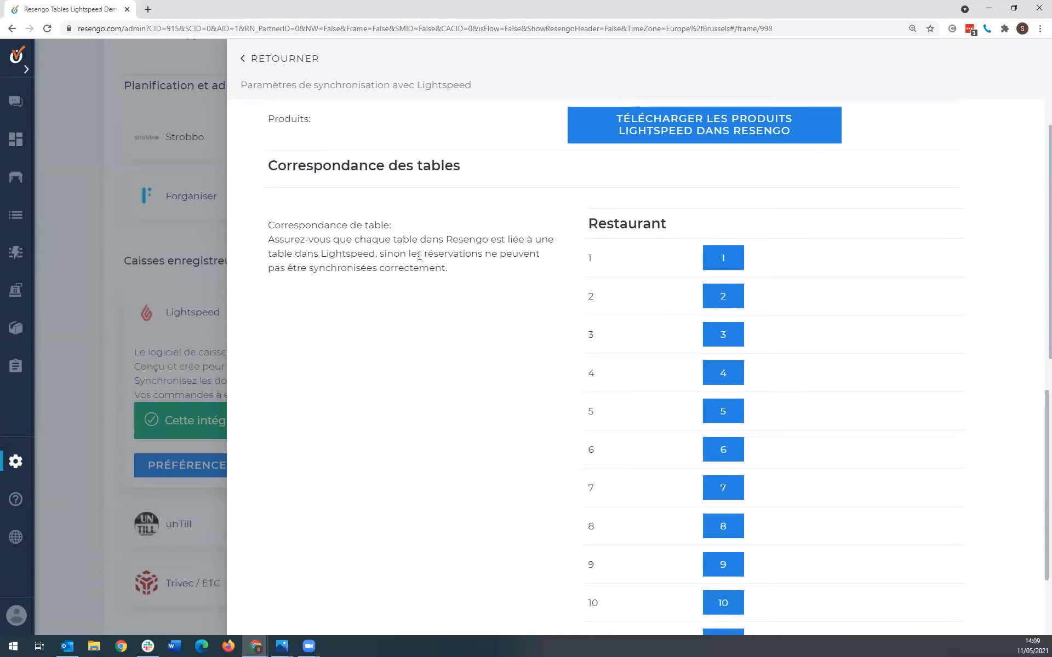
scroll(389, 253, down, 1)
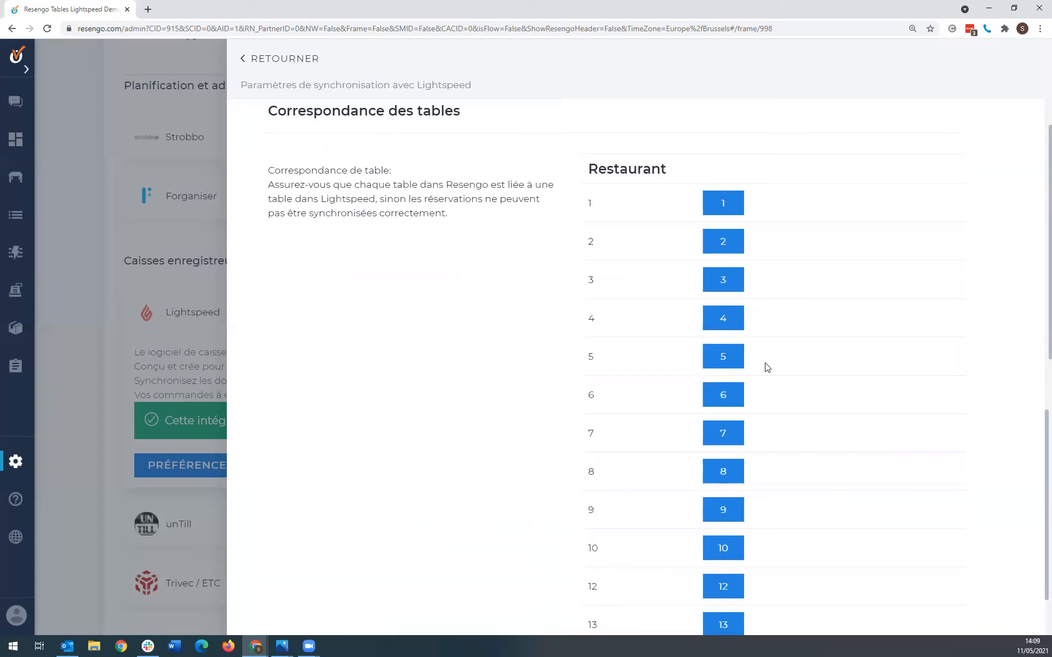
scroll(677, 346, down, 2)
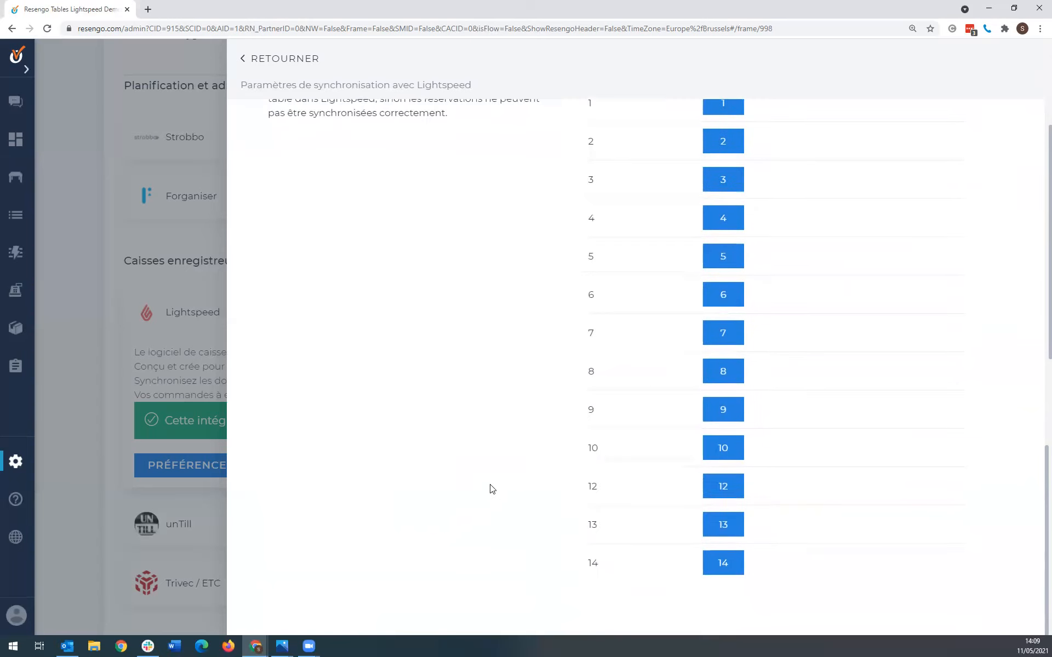
scroll(492, 489, up, 20)
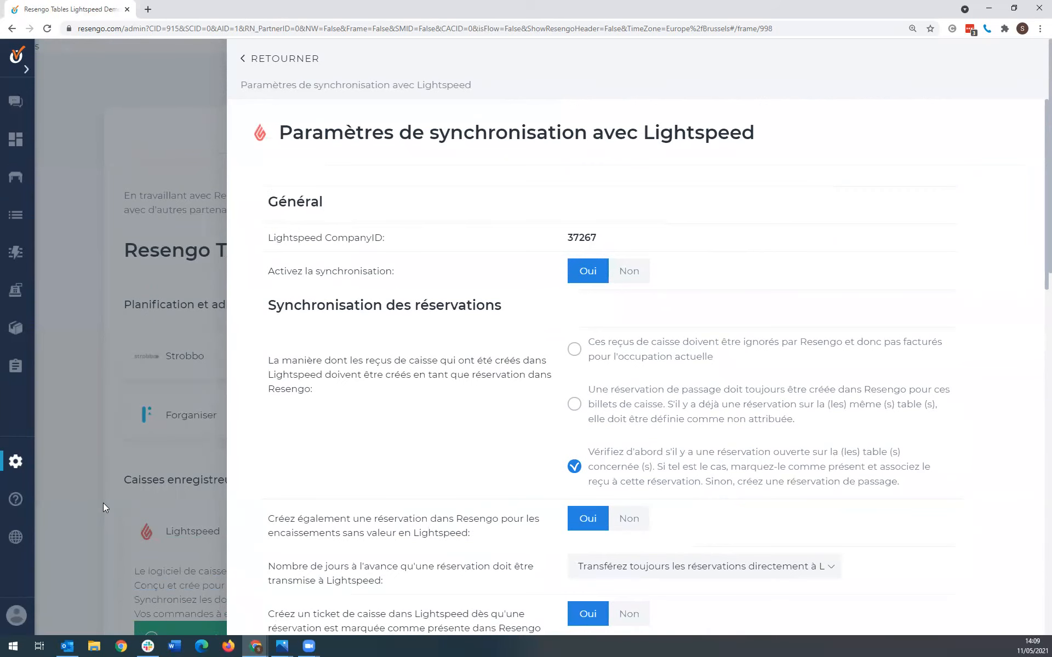
scroll(496, 450, down, 12)
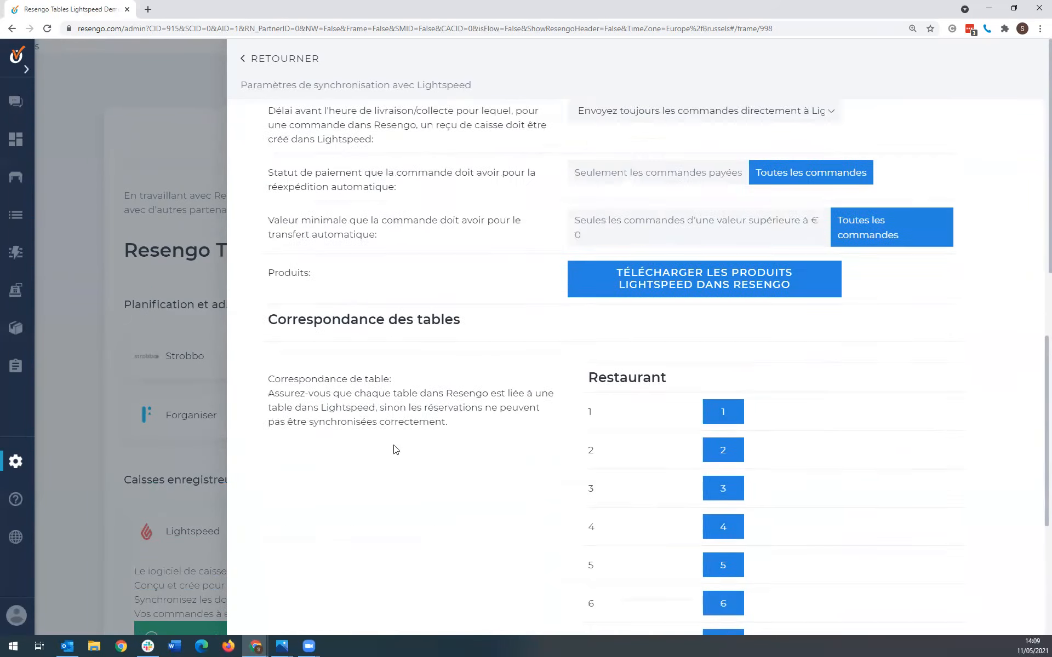
scroll(433, 386, up, 2)
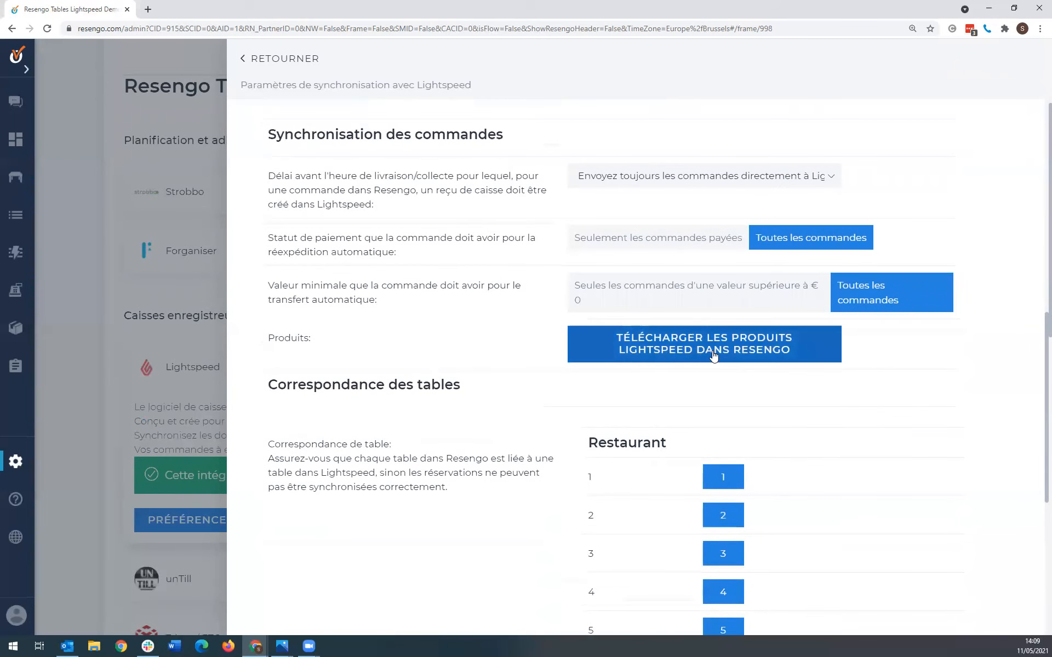
- Close the Lightspeed synchronisation settings and open the i-Shop product list
click(148, 346)
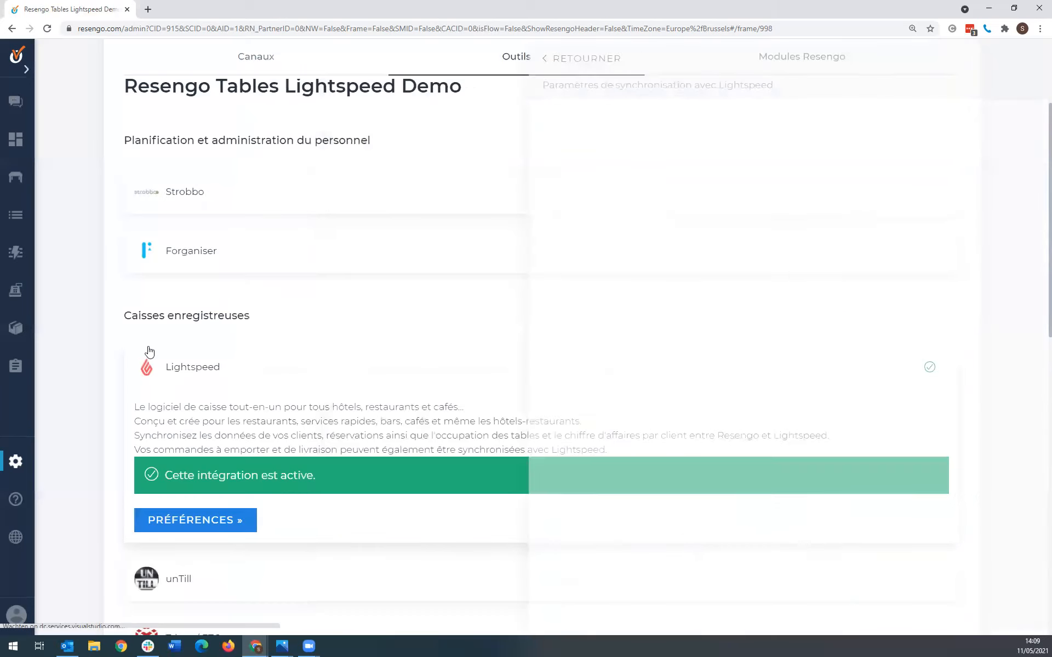
click(16, 468)
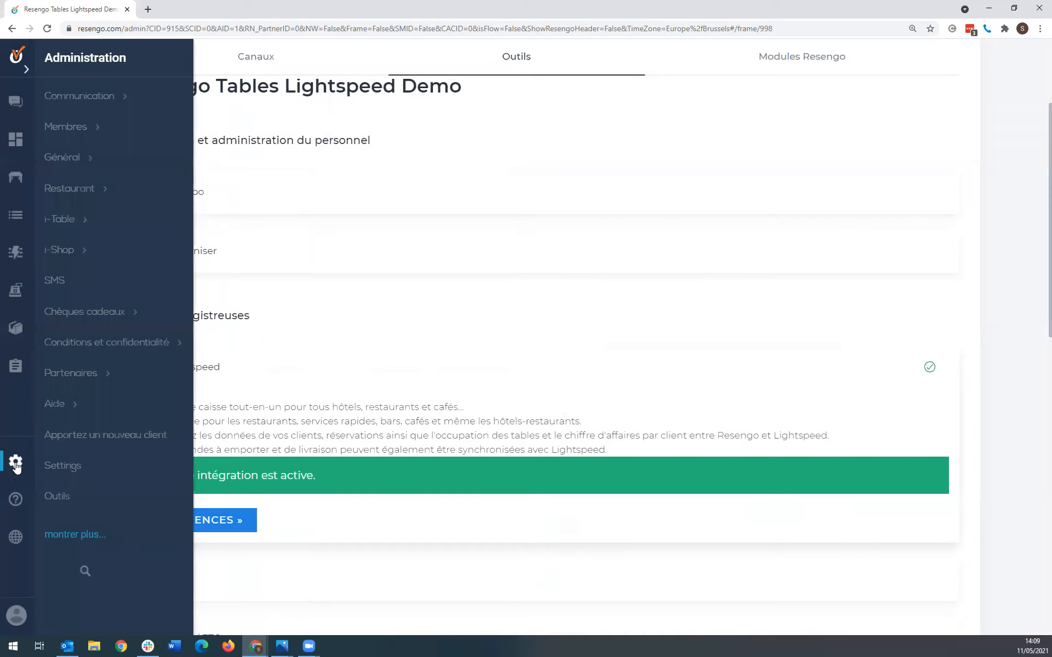
click(85, 259)
click(245, 134)
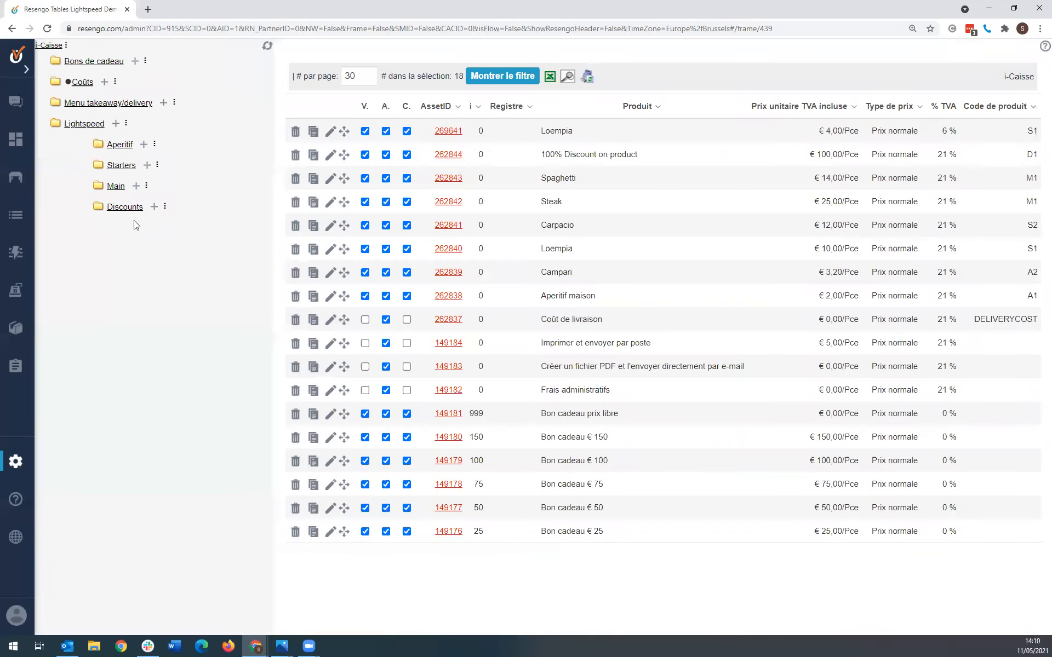
- View the products in the Lightspeed folder and those in the Menu takeaway/delivery folder
click(76, 127)
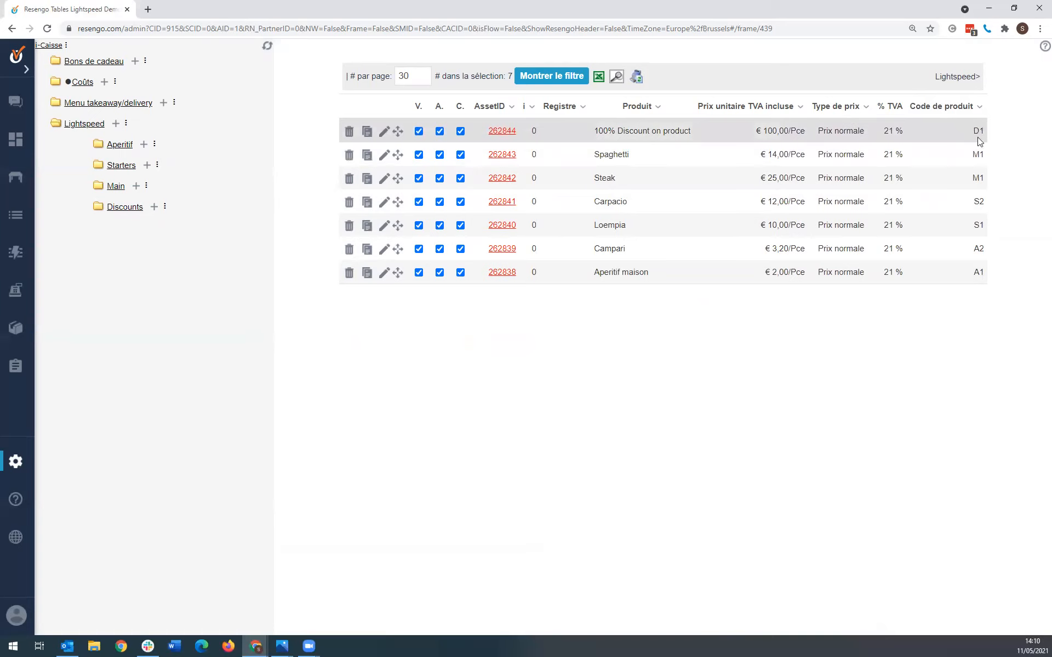
click(94, 108)
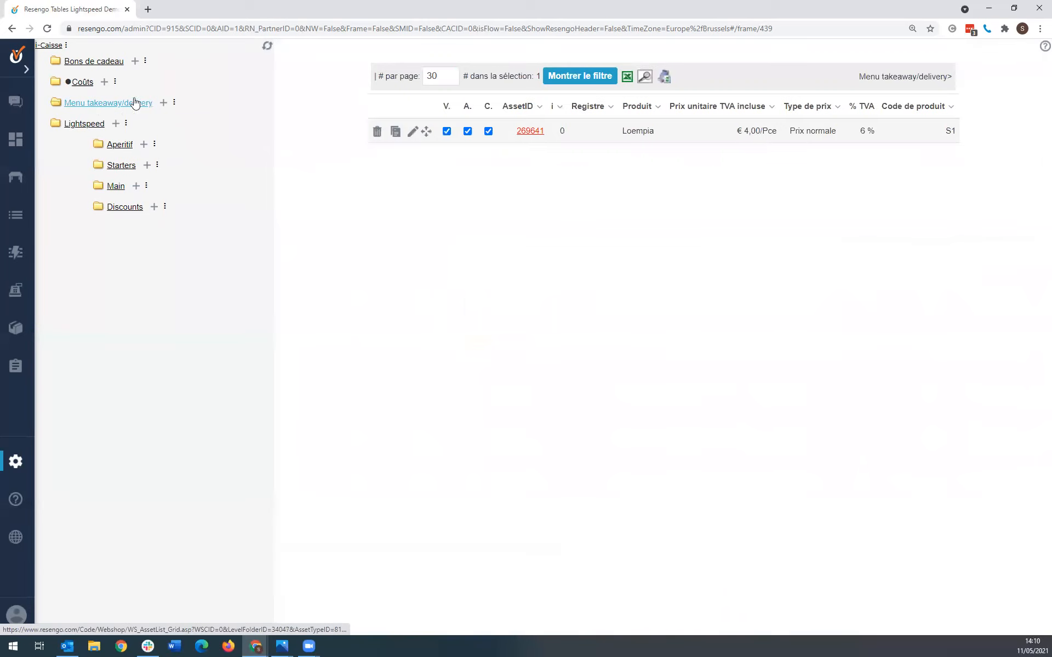
- Point out the product code S1 of the Loempia product and open the order list
drag(942, 135, 956, 133)
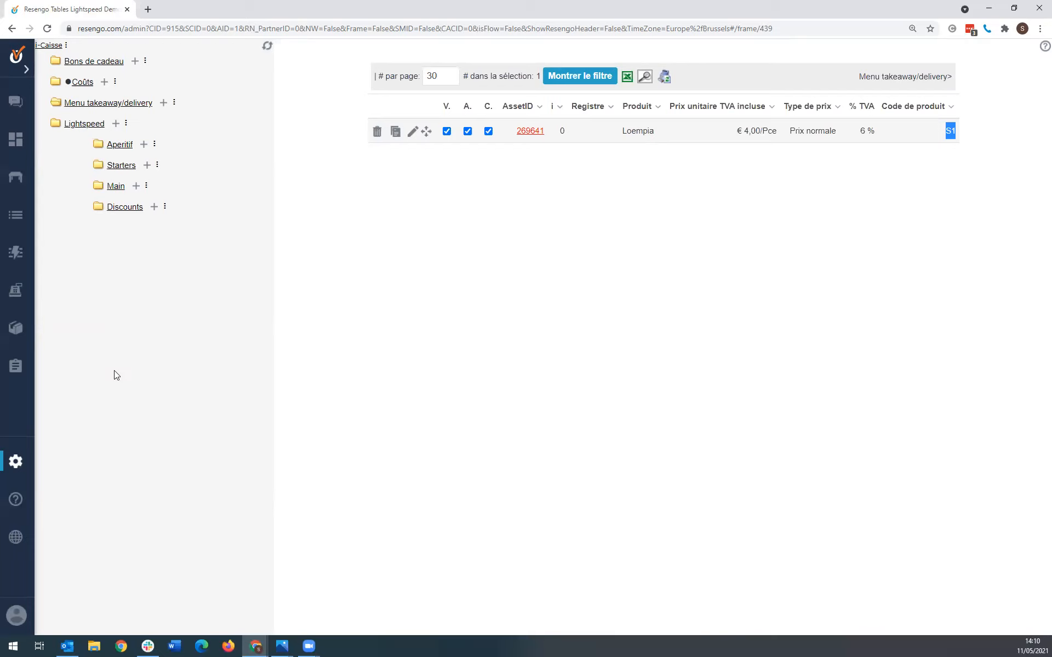
click(20, 338)
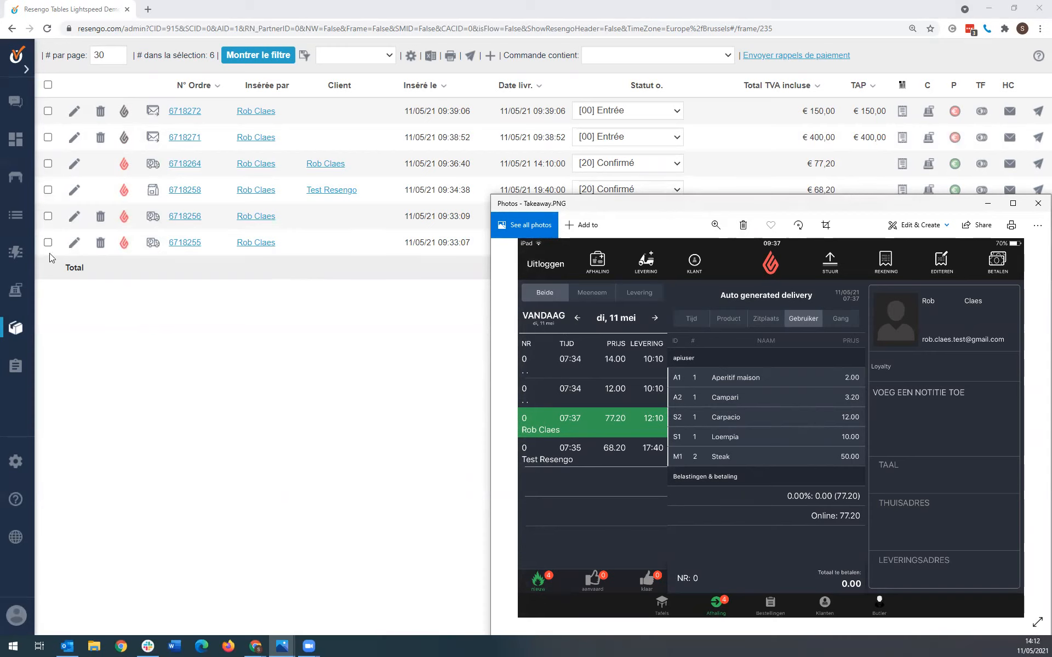
- Open the lunch table plan for 11 May and show the Lightspeed floor plan image Tafelplan.PNG beside it in Photos
click(16, 176)
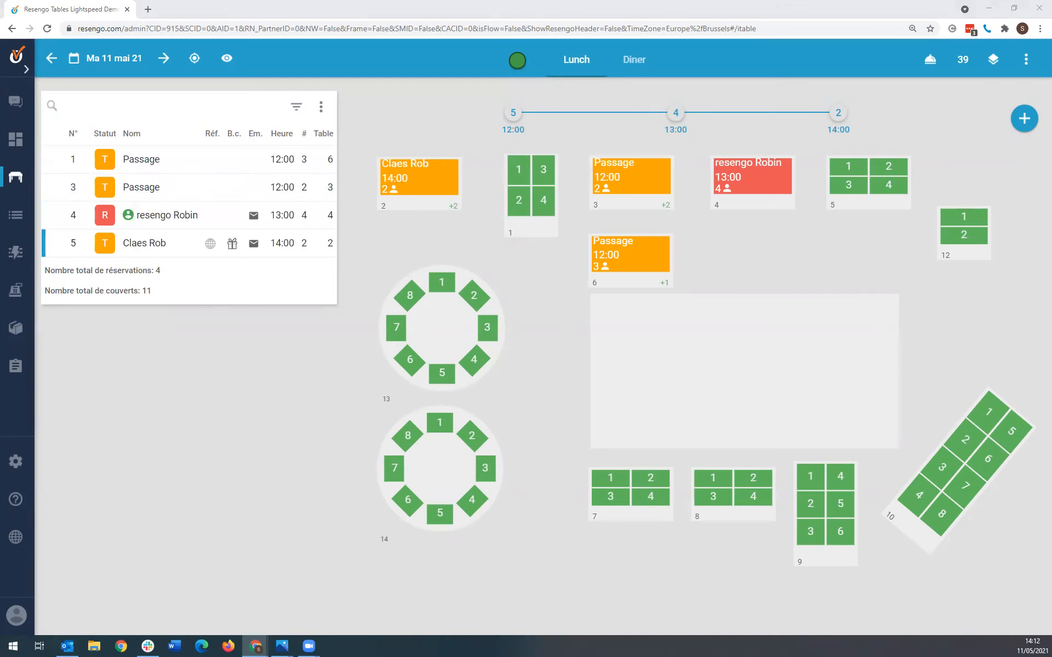
key(alt+Tab)
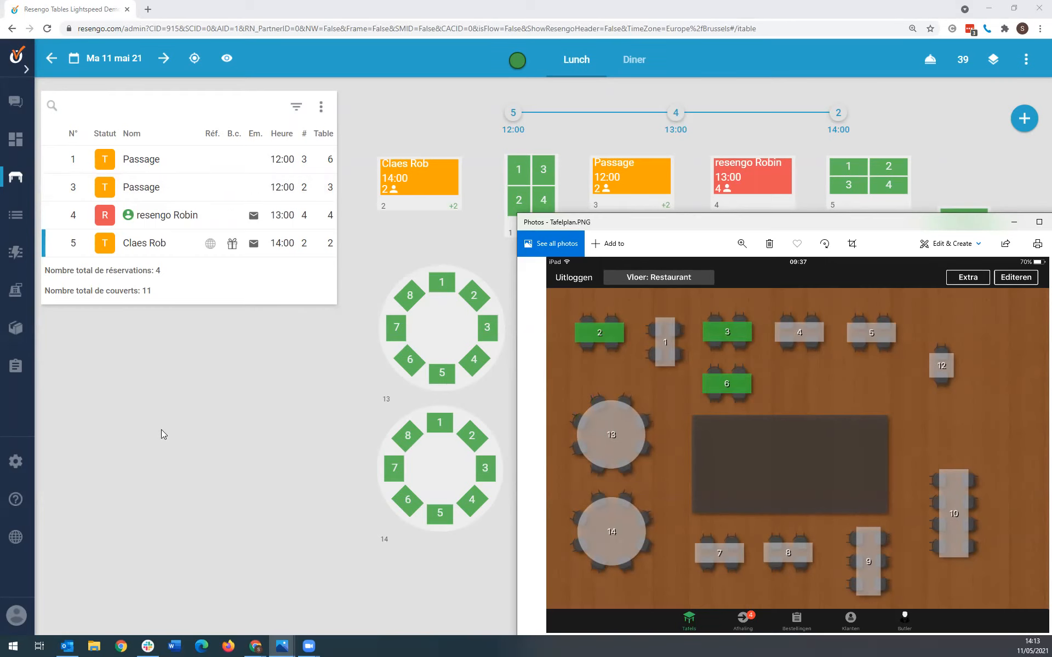
click(25, 460)
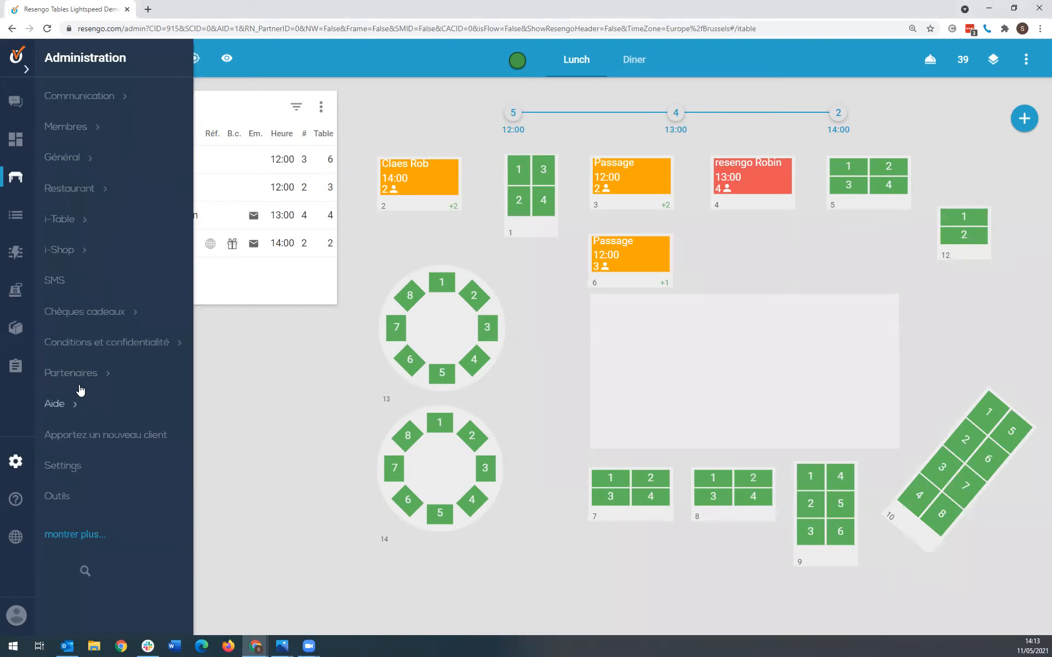
click(91, 378)
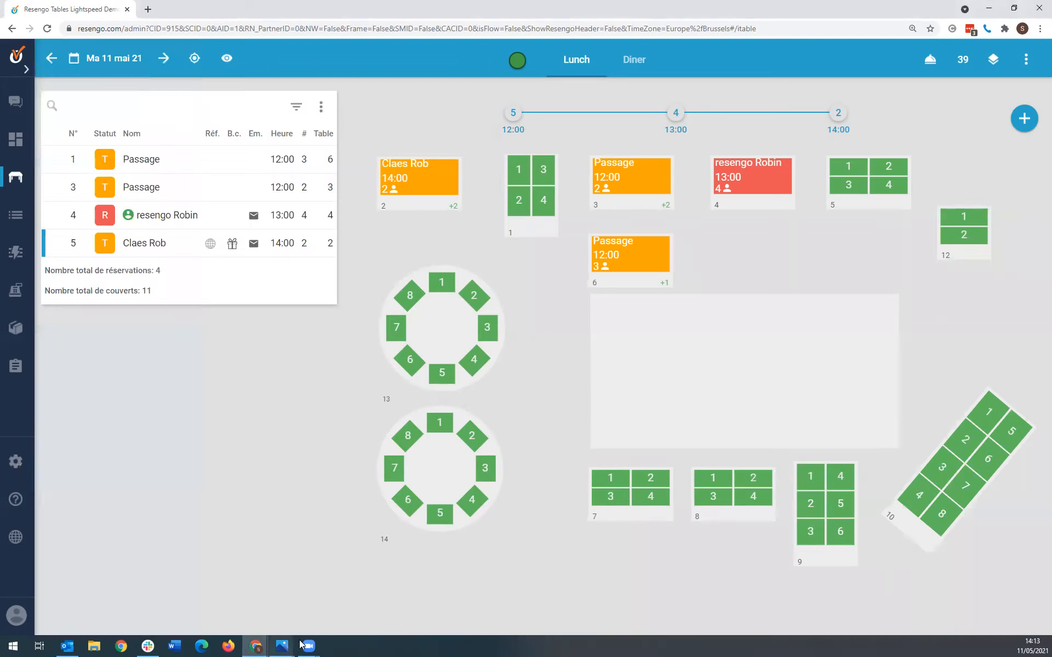
mouse_move(282, 646)
click(263, 583)
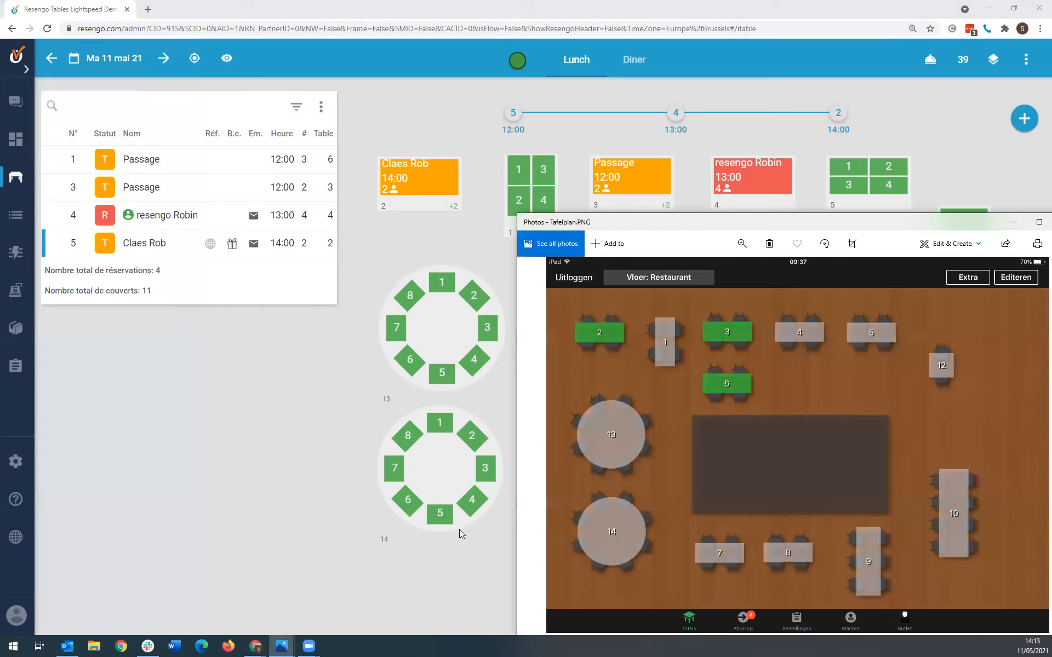
- Show the image Rekening Tafel 6.PNG, then open the till bill of the table 6 reservation and widen it to include the prices
mouse_move(429, 185)
mouse_move(287, 645)
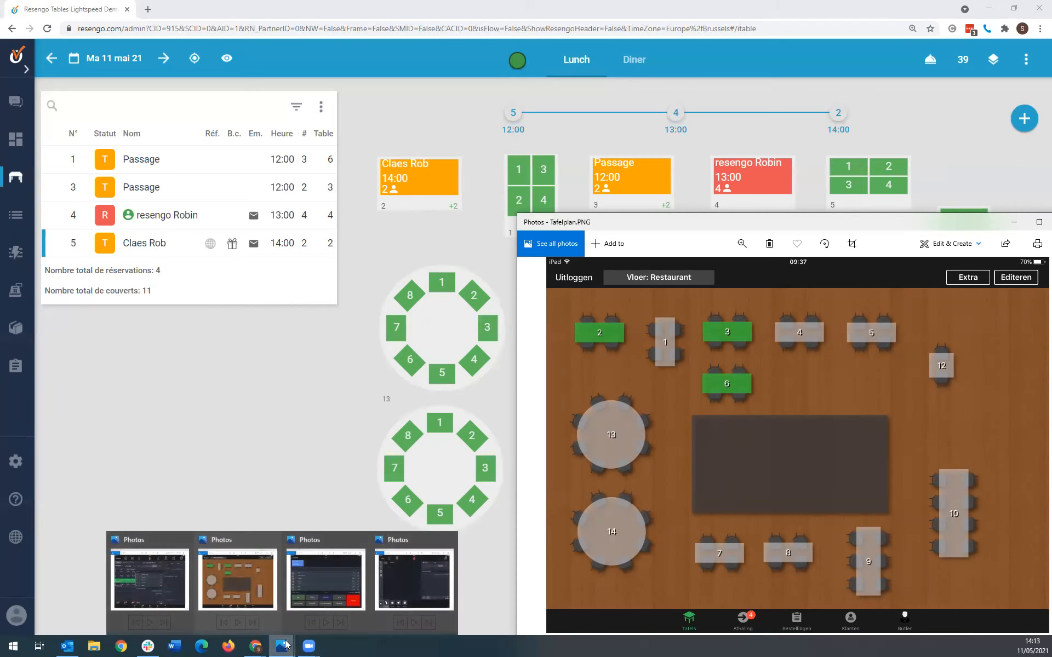
click(322, 589)
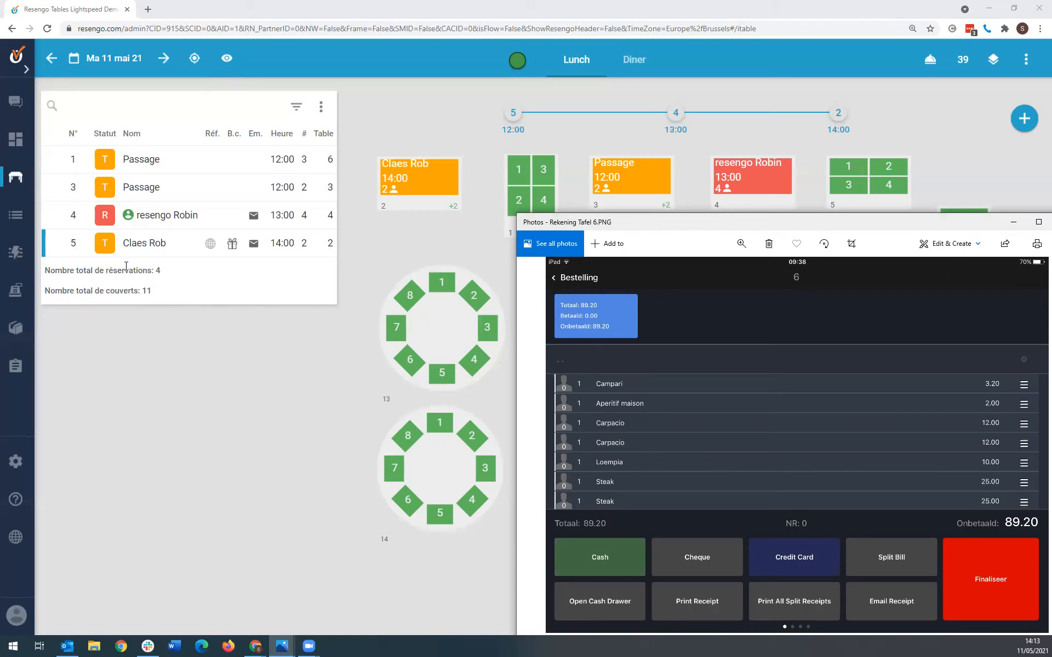
click(73, 161)
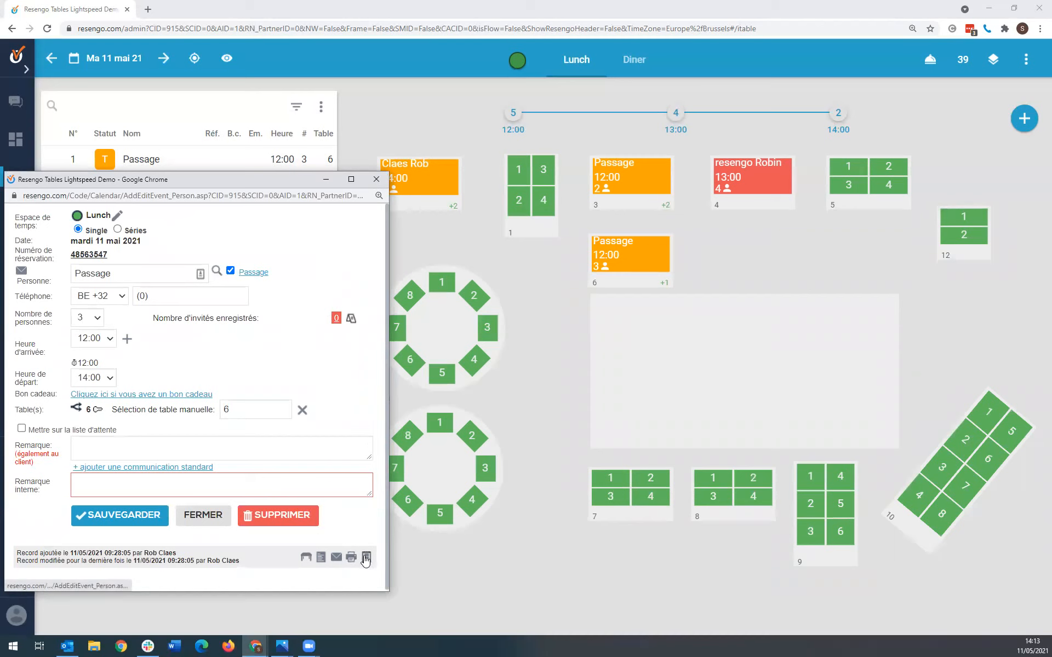
click(366, 564)
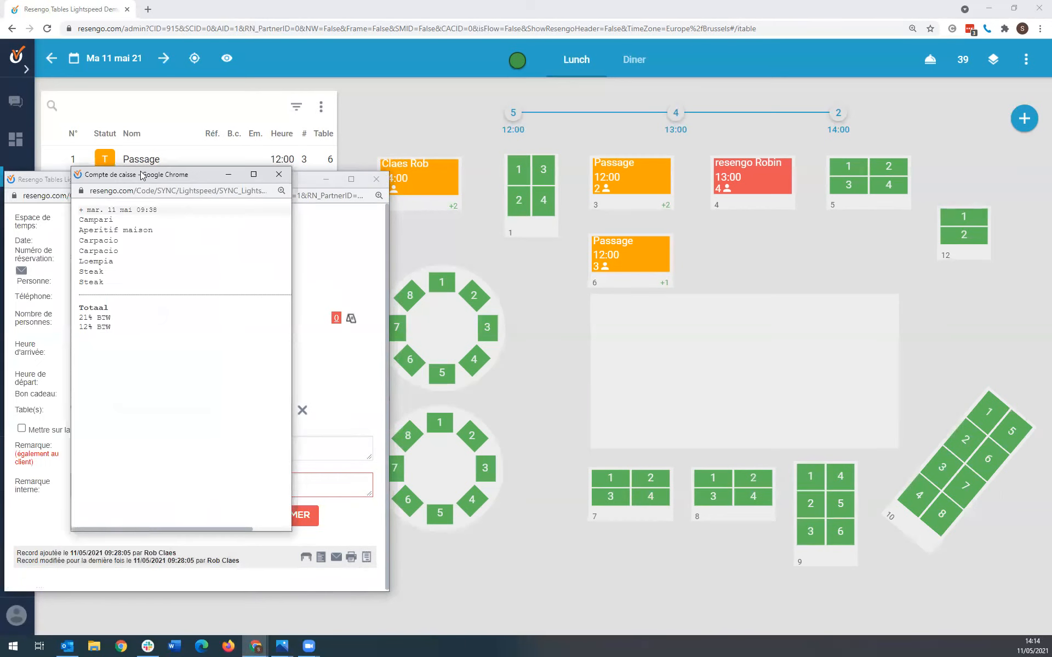
drag(294, 358, 449, 359)
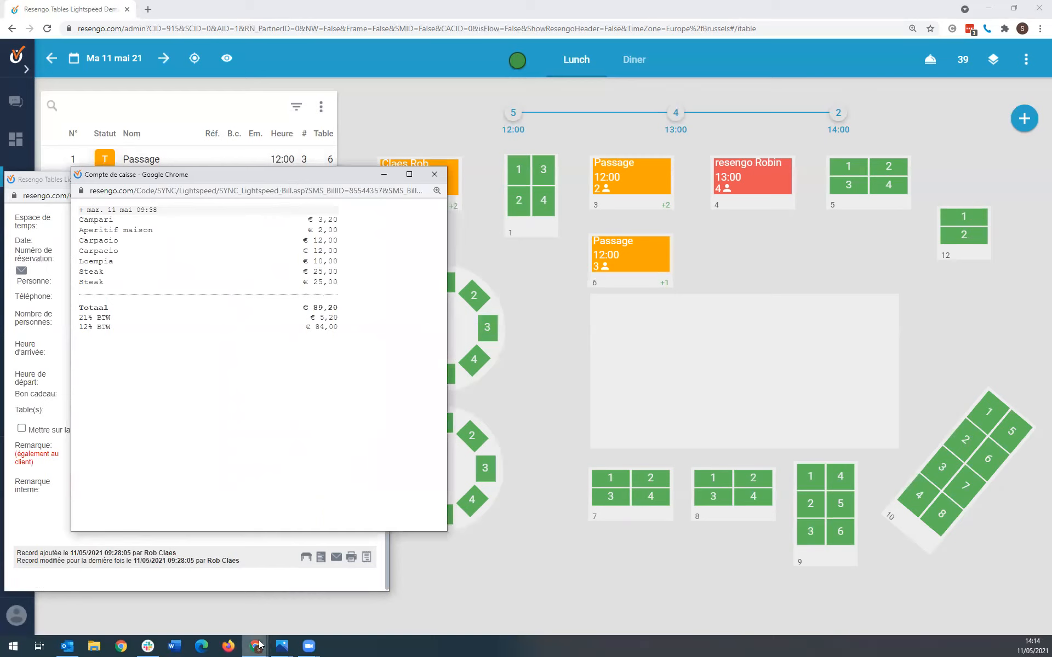
- Compare the table 6 till bill with the image Rekening Tafel 6.PNG, then close the bill and the reservation
mouse_move(259, 645)
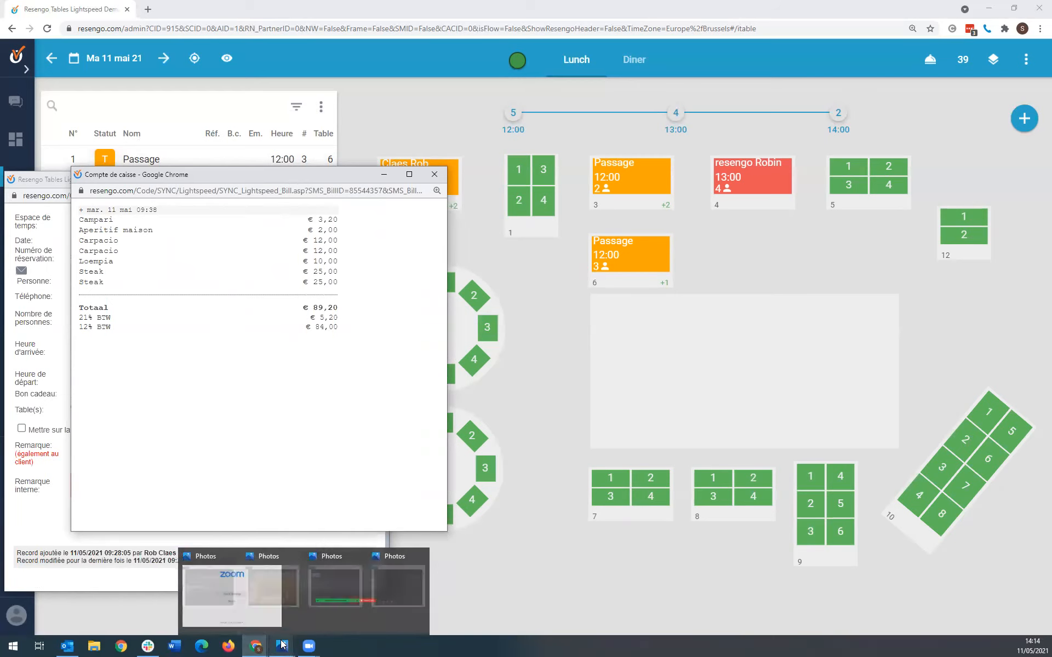
click(345, 577)
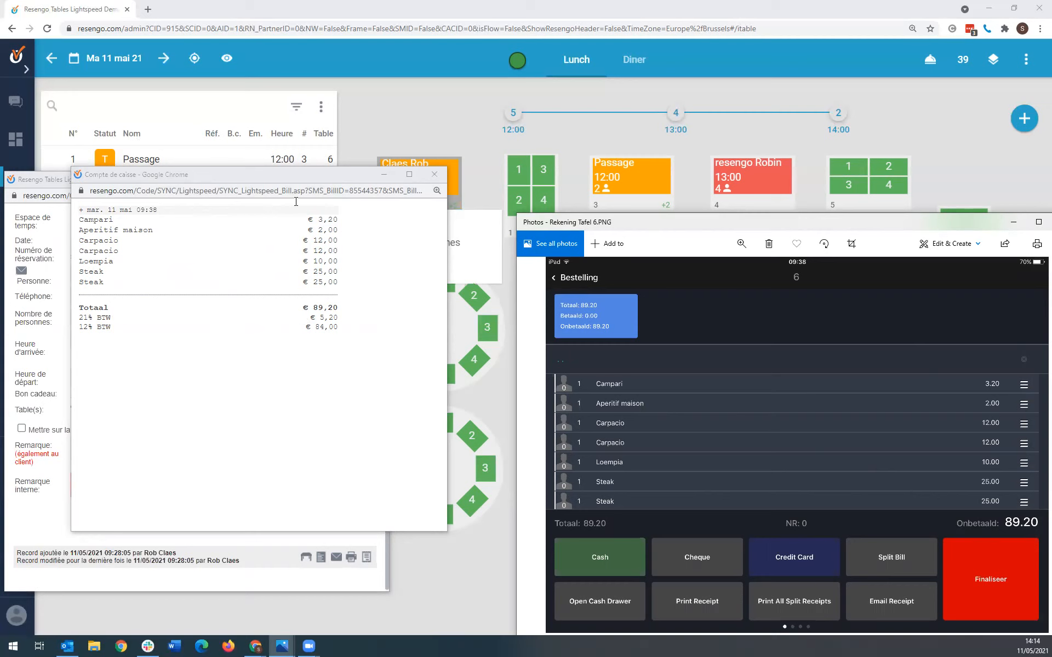
click(434, 175)
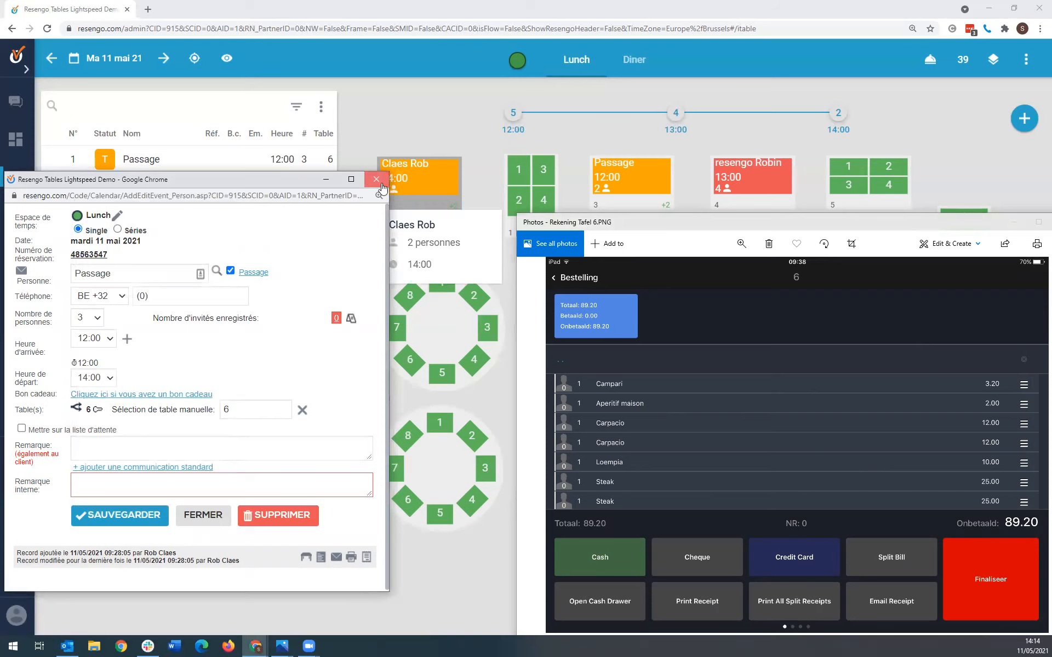
click(376, 180)
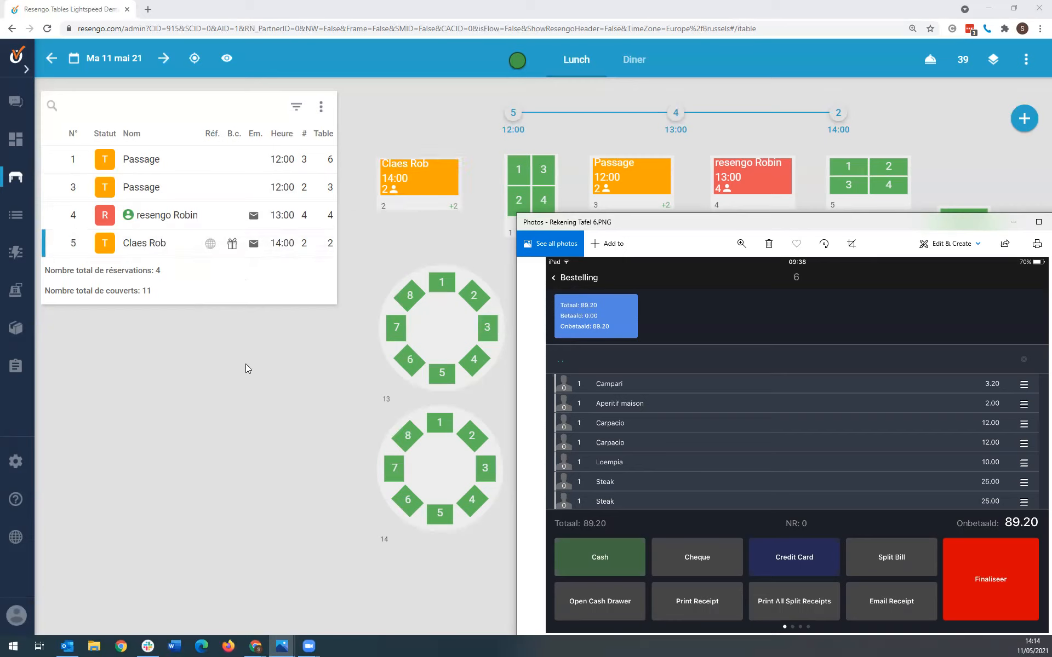
- View the gift voucher in the details of the 14:00 reservation at table 2 and close the details
click(221, 281)
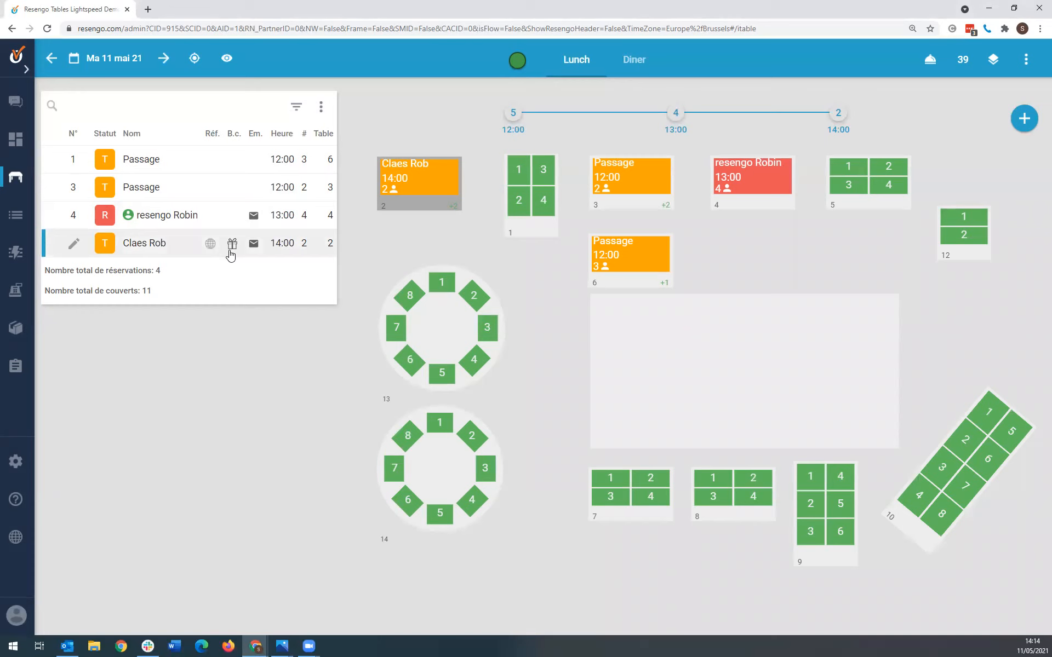
click(178, 248)
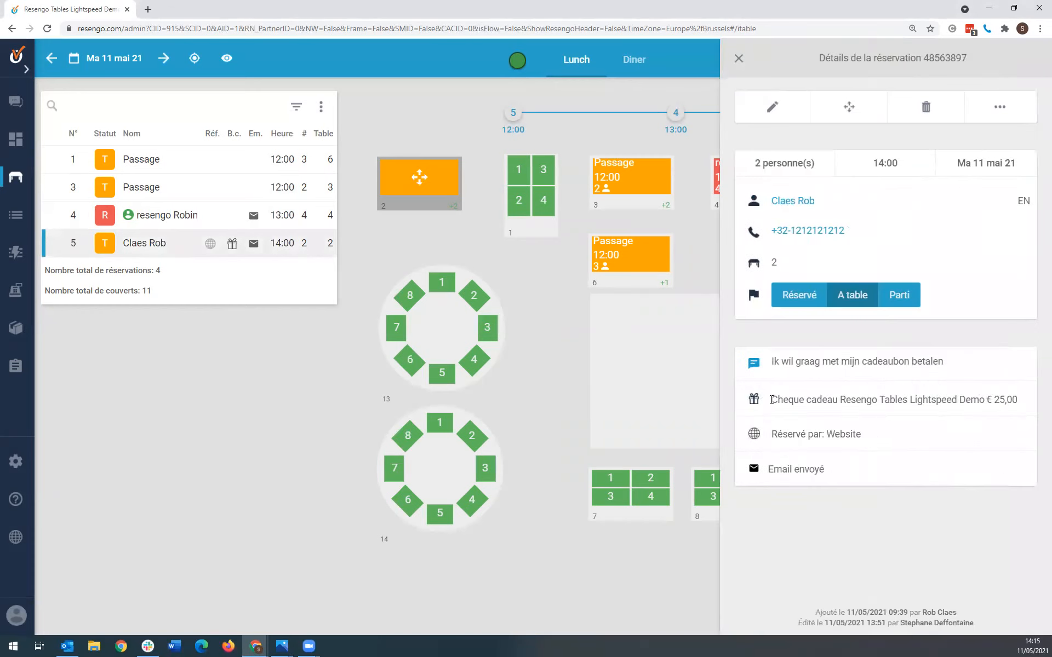
drag(771, 400, 1017, 401)
click(1016, 403)
click(274, 335)
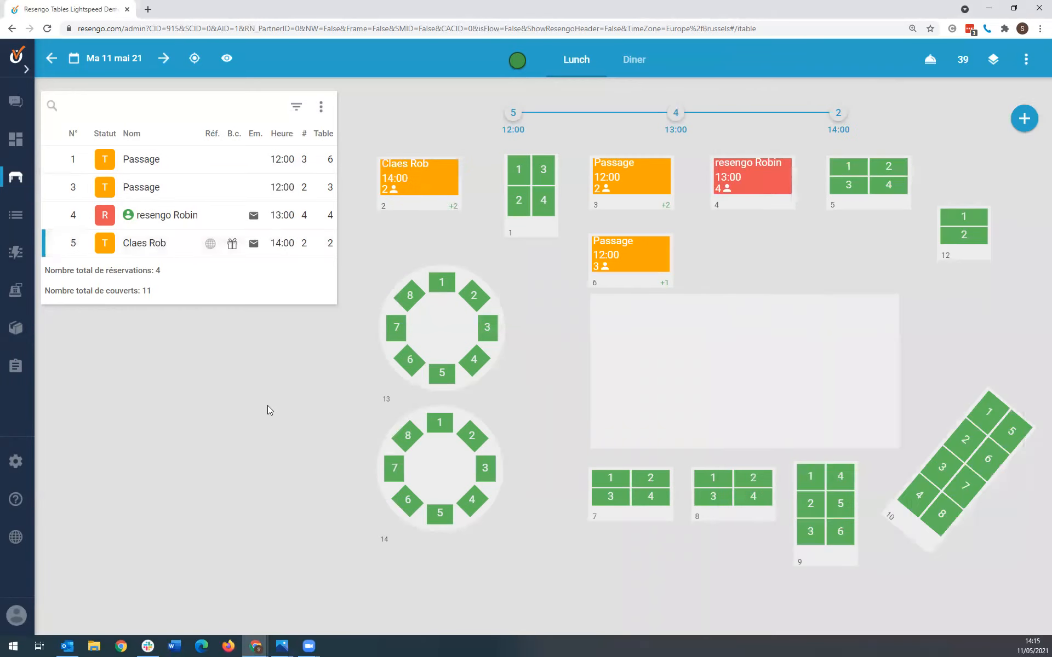
- Show the image Cadeaubon.PNG, then check the gift voucher in the table 2 reservation's edit form and close the form
click(283, 646)
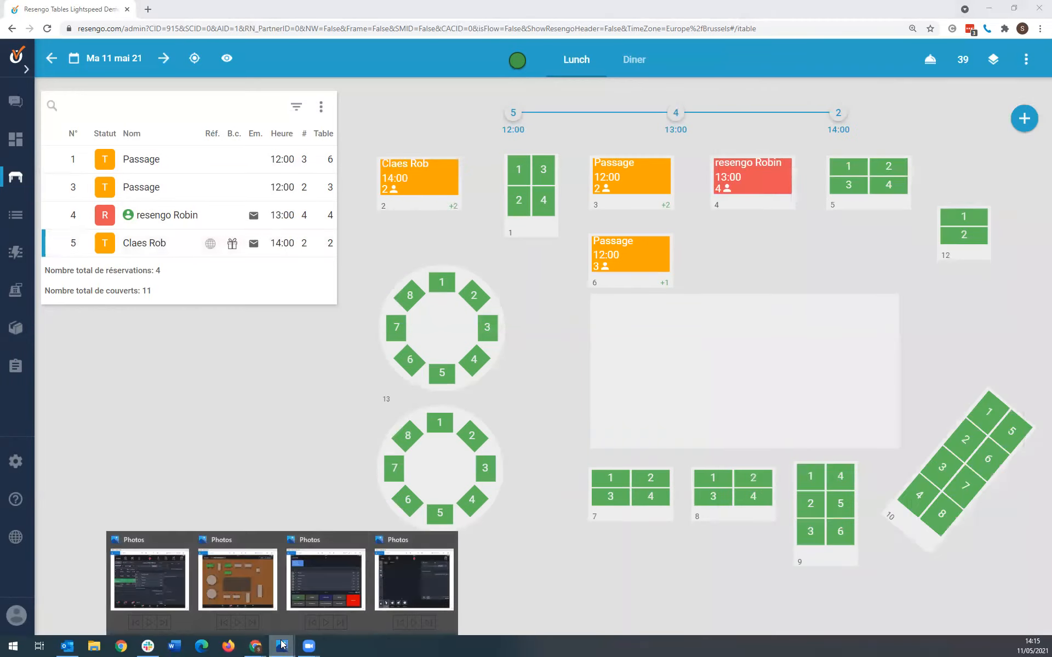
click(390, 578)
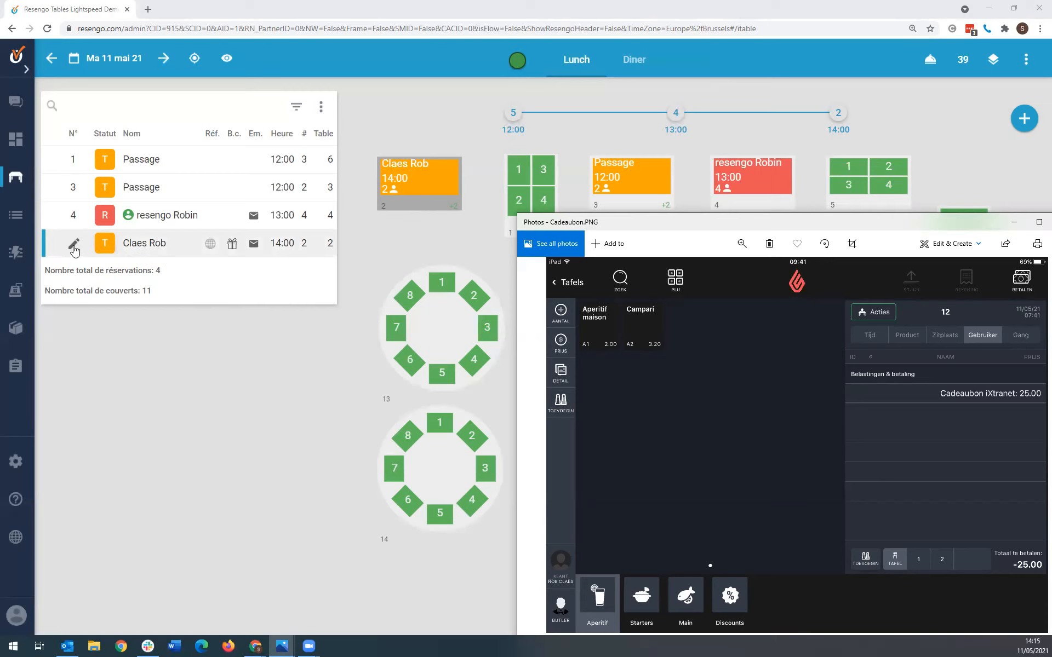
click(74, 245)
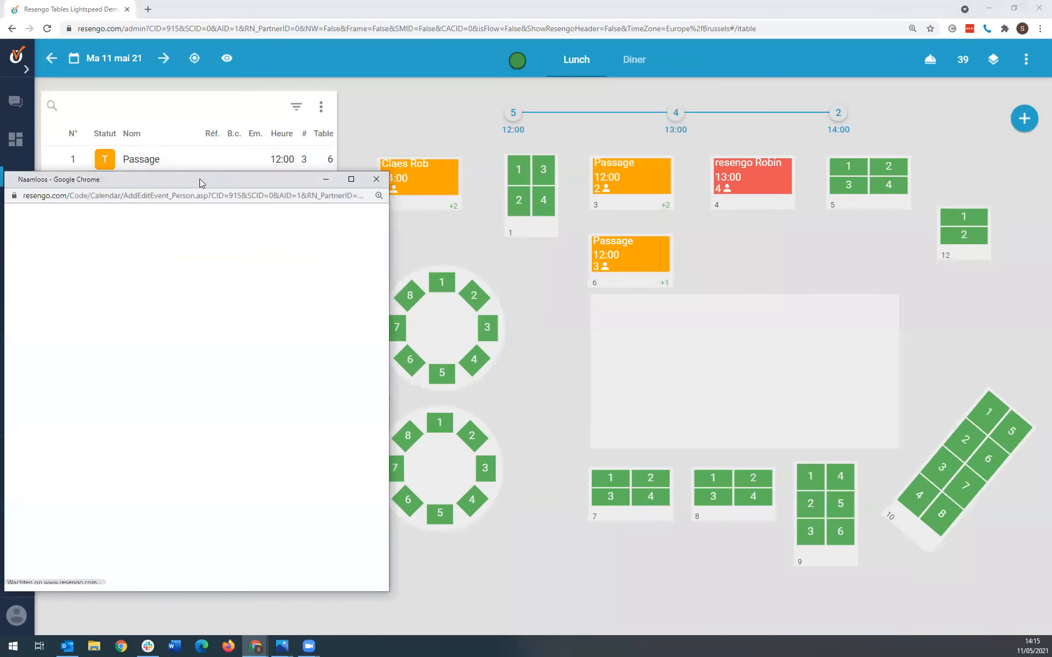
drag(257, 173, 430, 111)
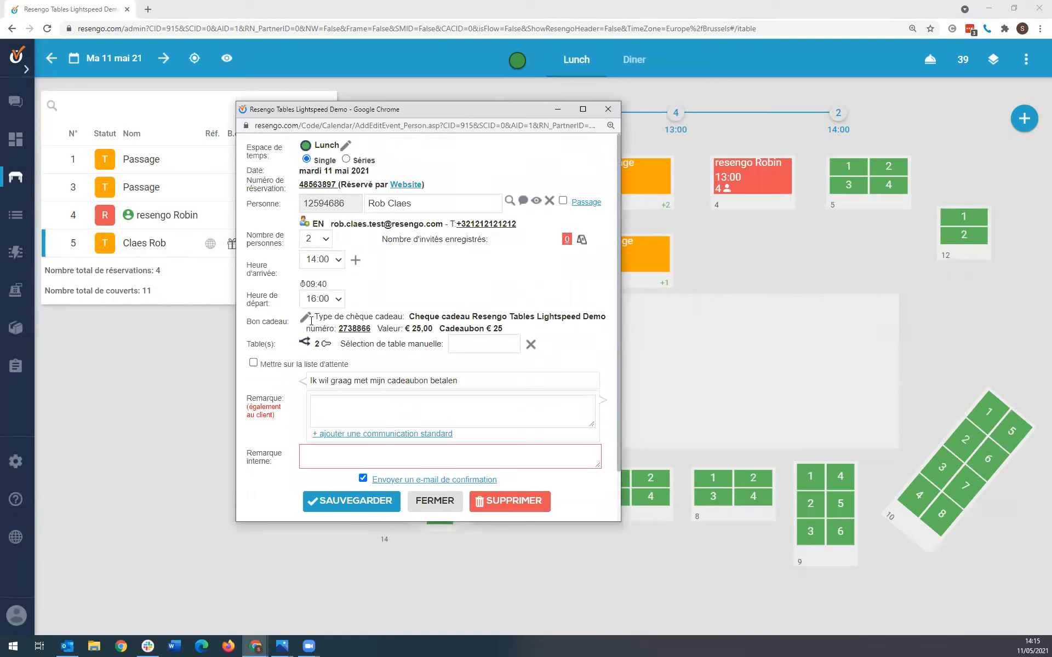
click(607, 109)
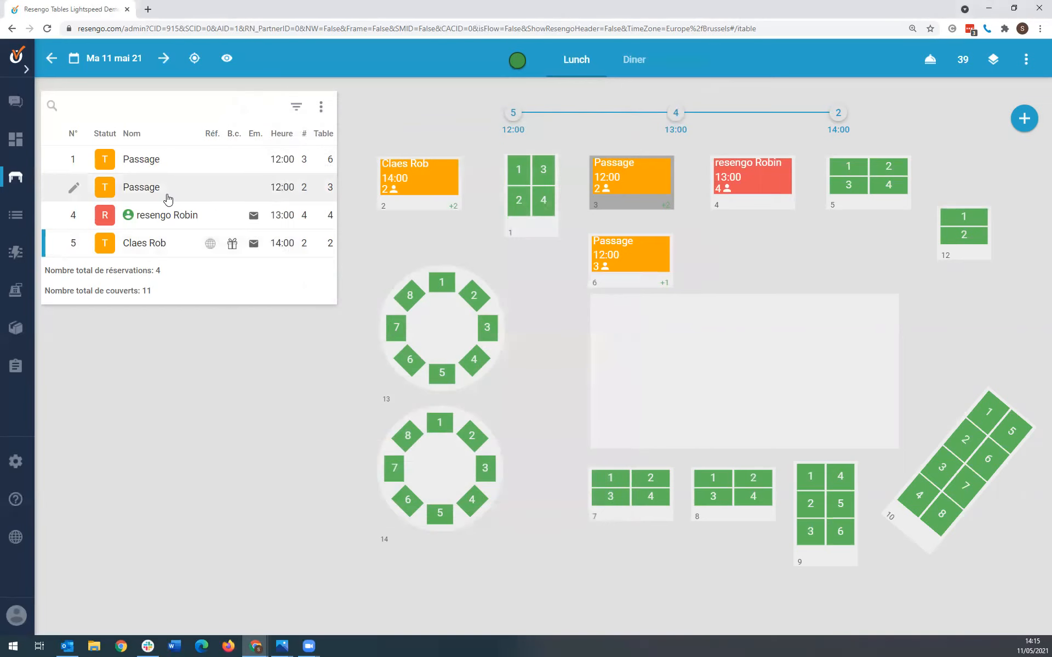
- Show the number and verification code fields for Cheque cadeau Resengo Tables Lightspeed Demo in the table 4 reservation, and close it unsaved
click(76, 217)
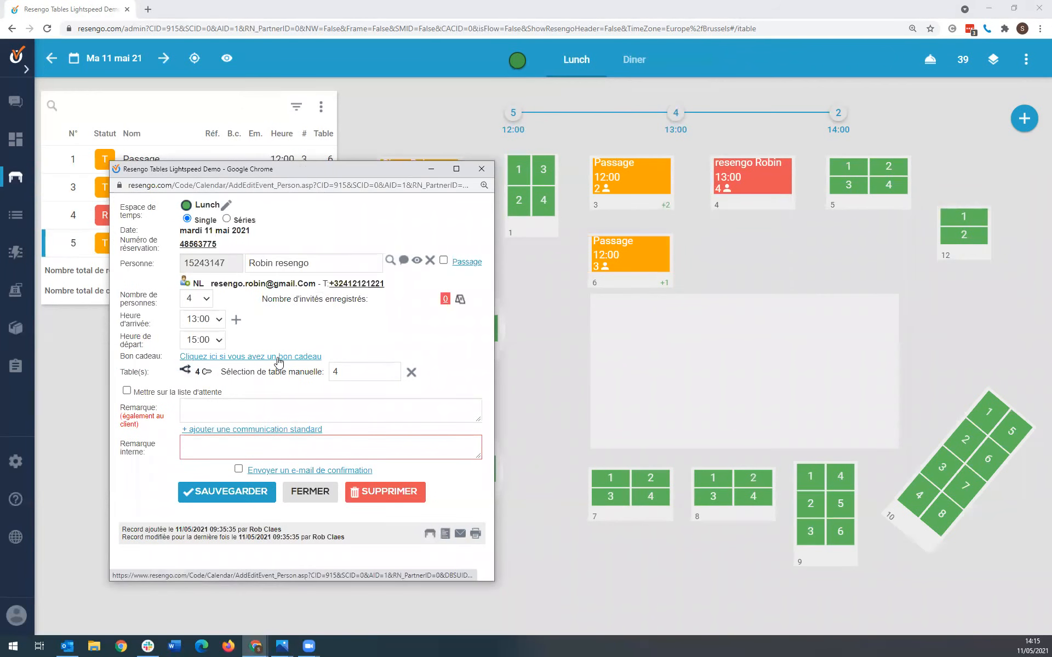
click(279, 359)
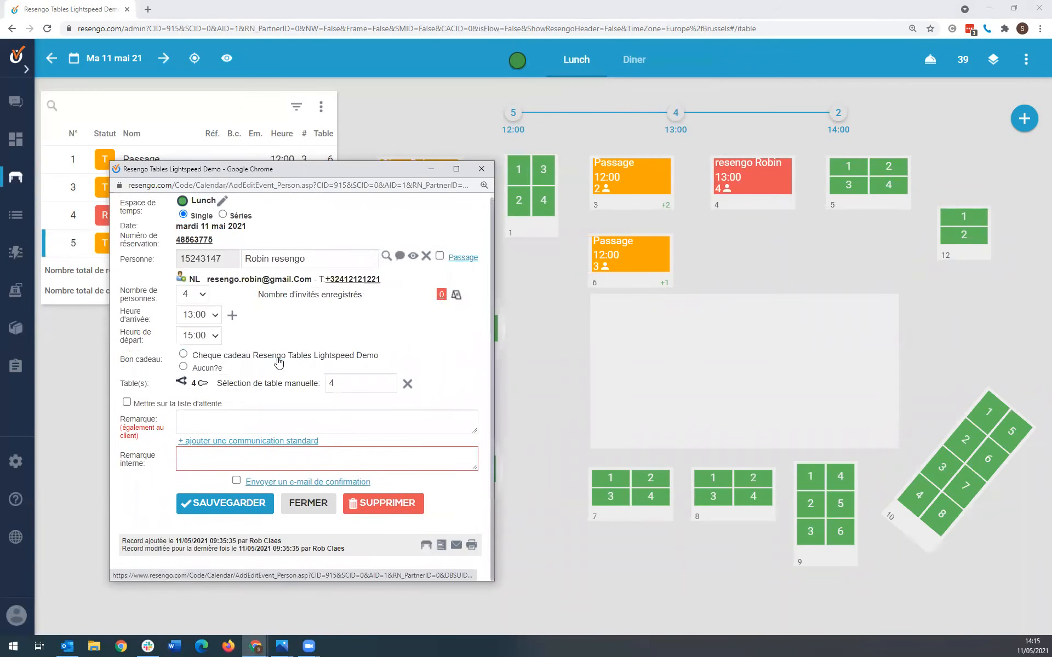
click(184, 356)
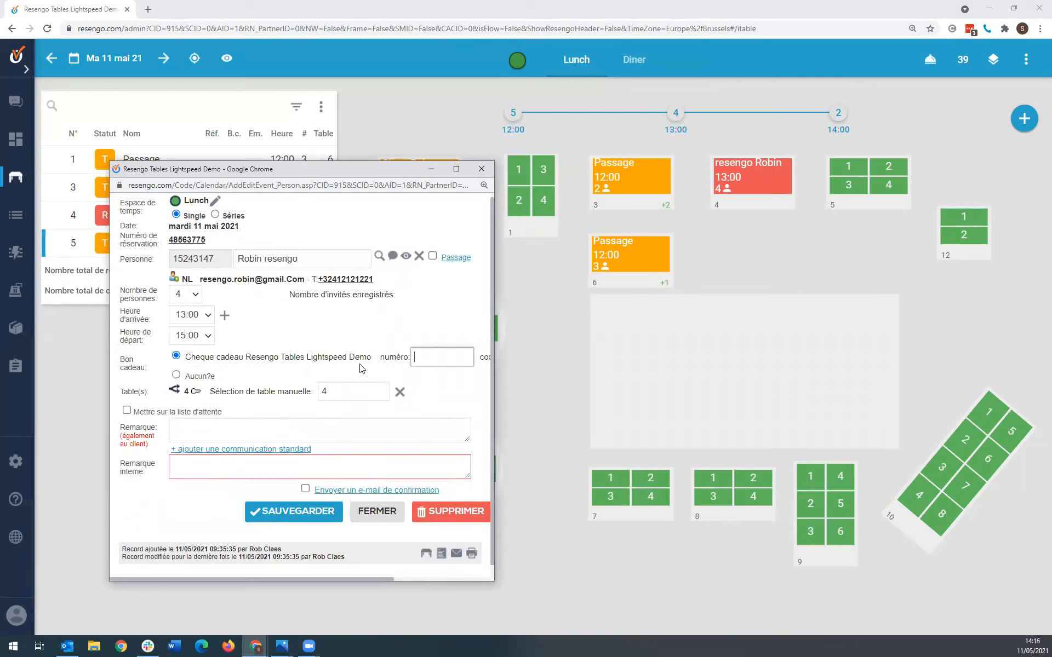
drag(493, 375, 665, 388)
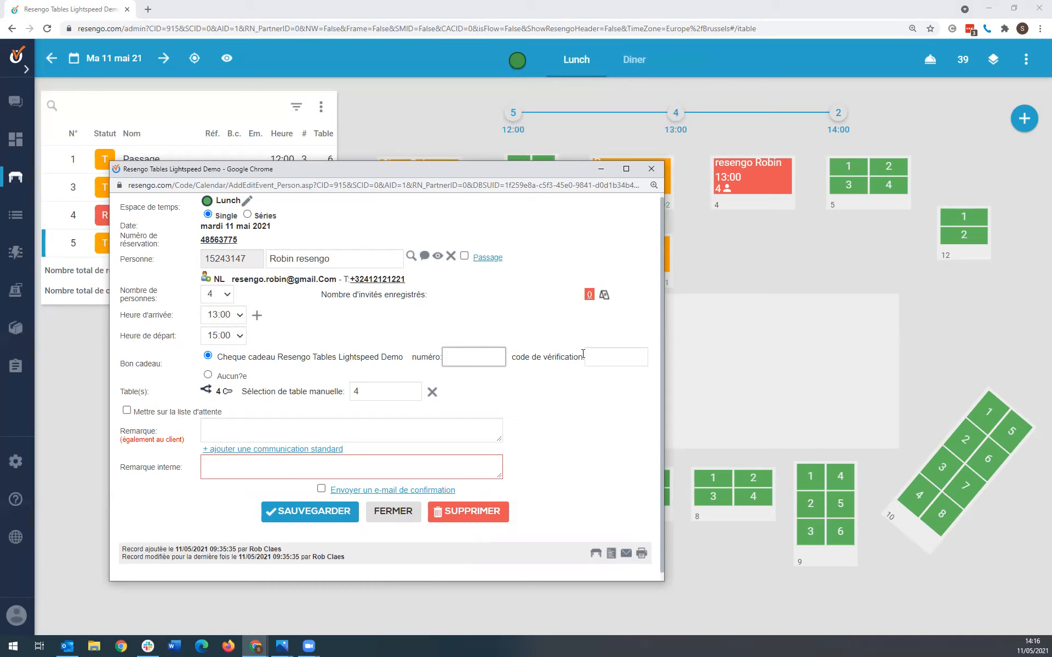
click(651, 169)
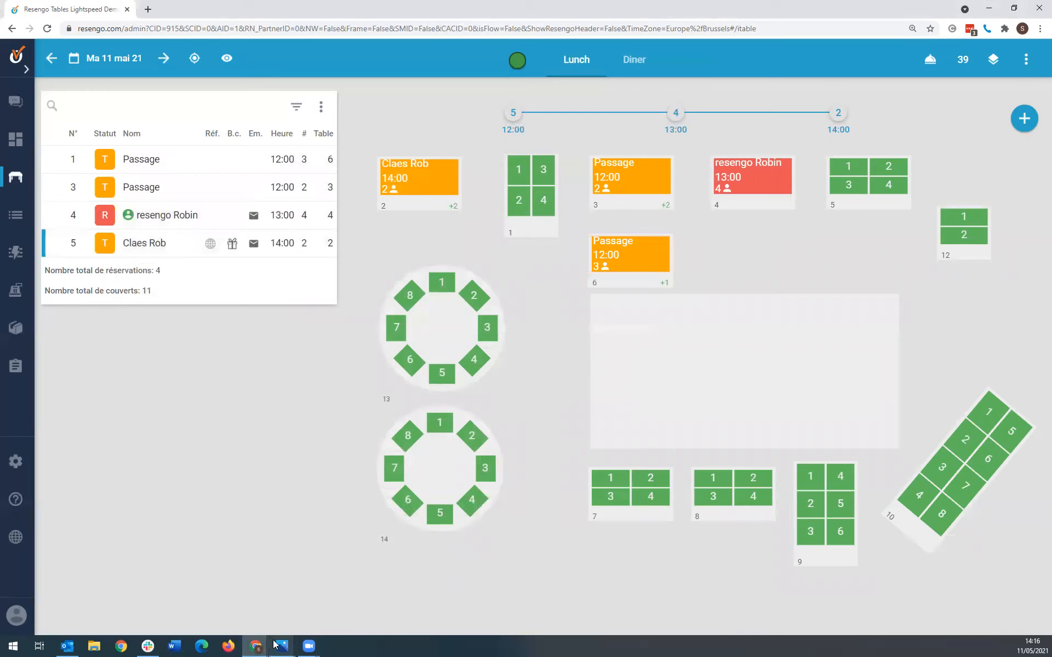
- Open the partner tools and applications page (Outils & applications) that lists the Lightspeed integration
mouse_move(274, 642)
click(16, 463)
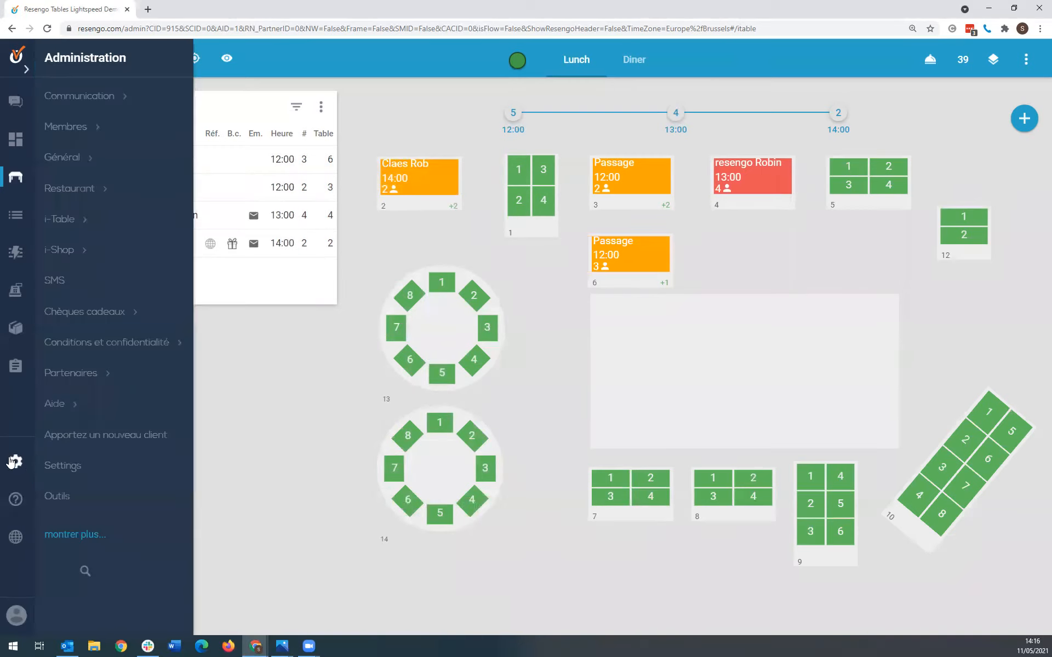
click(76, 375)
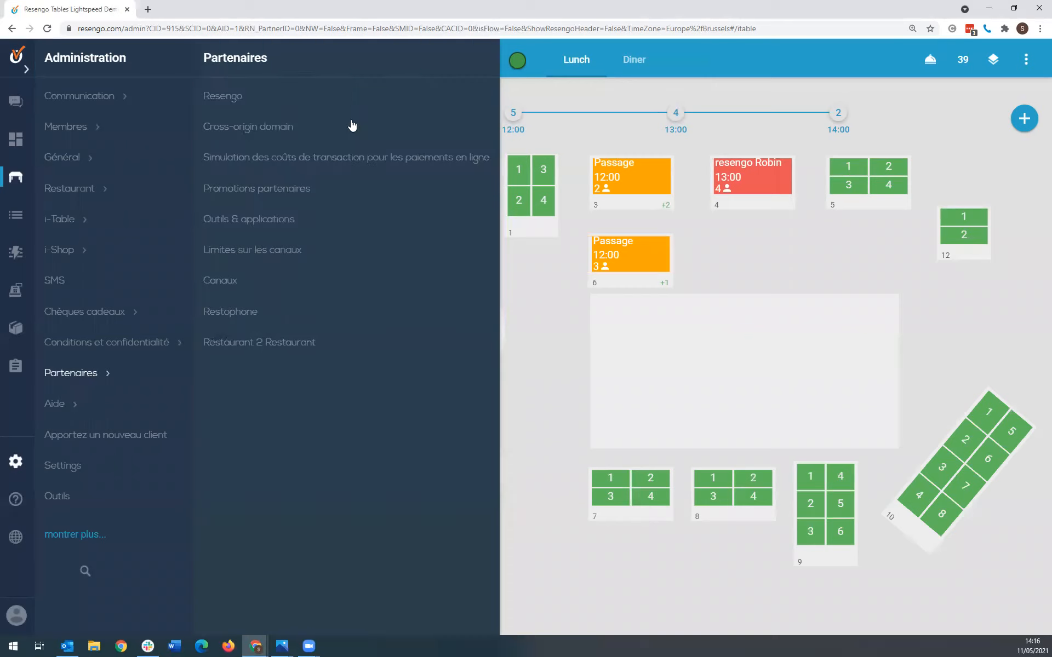
click(279, 227)
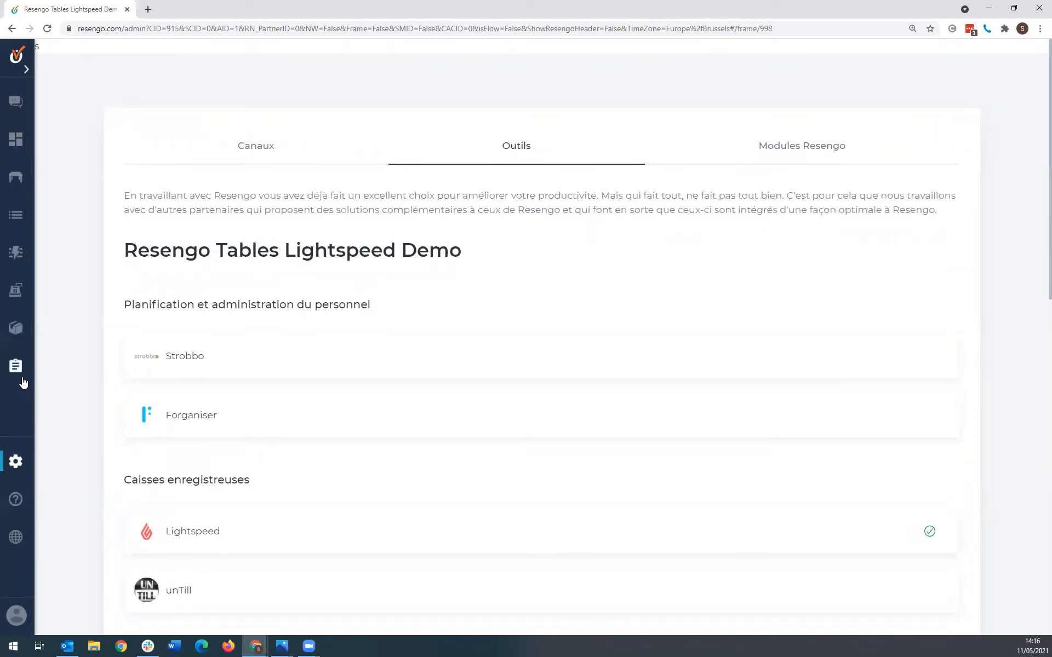
- Review the order list again and return to the lunch table plan
click(15, 329)
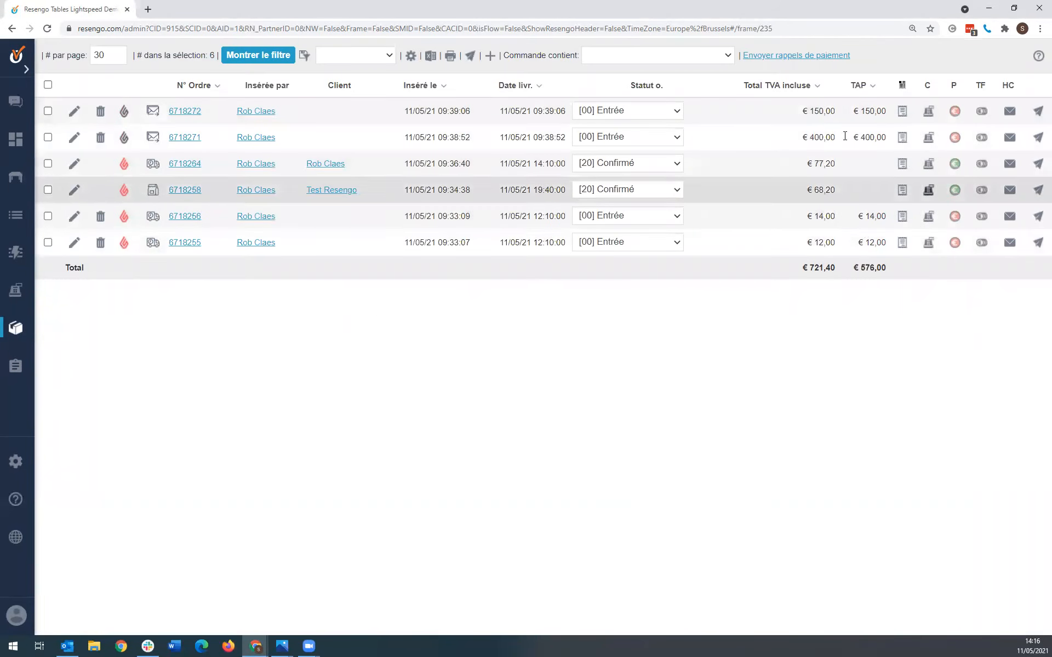
click(15, 177)
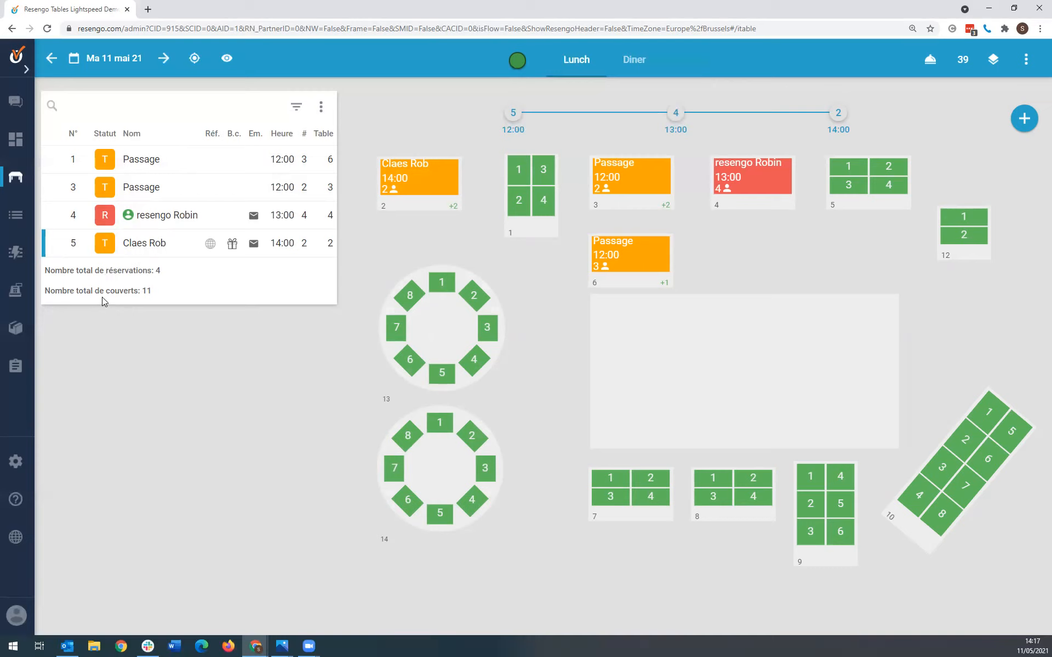
- Start the Lightspeed synchronisation from the dashboard, move its window aside and close it
click(16, 141)
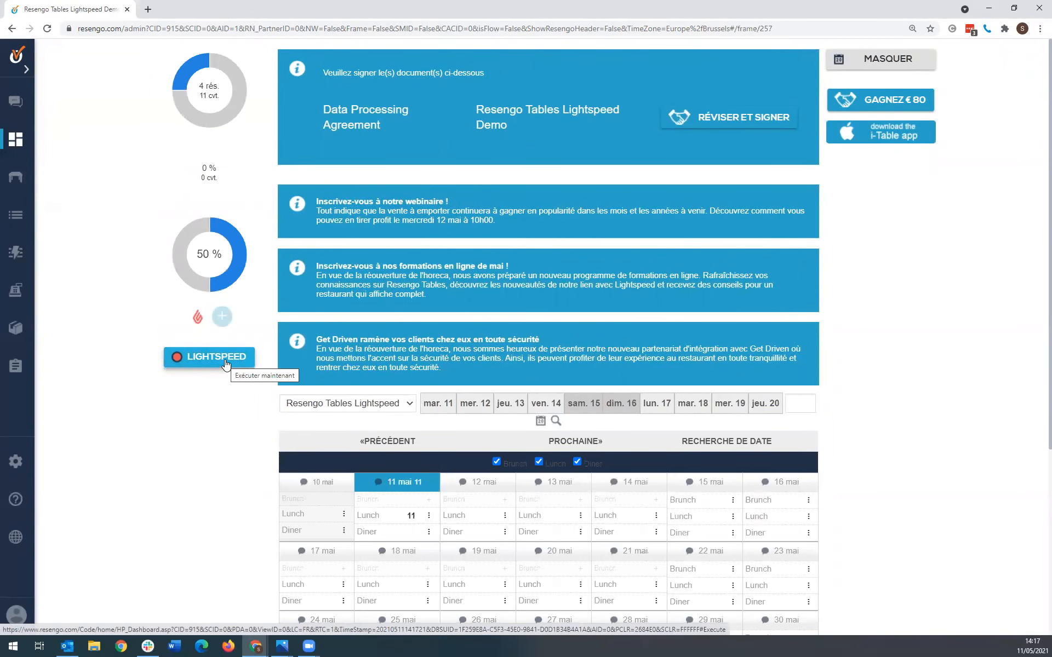
click(225, 365)
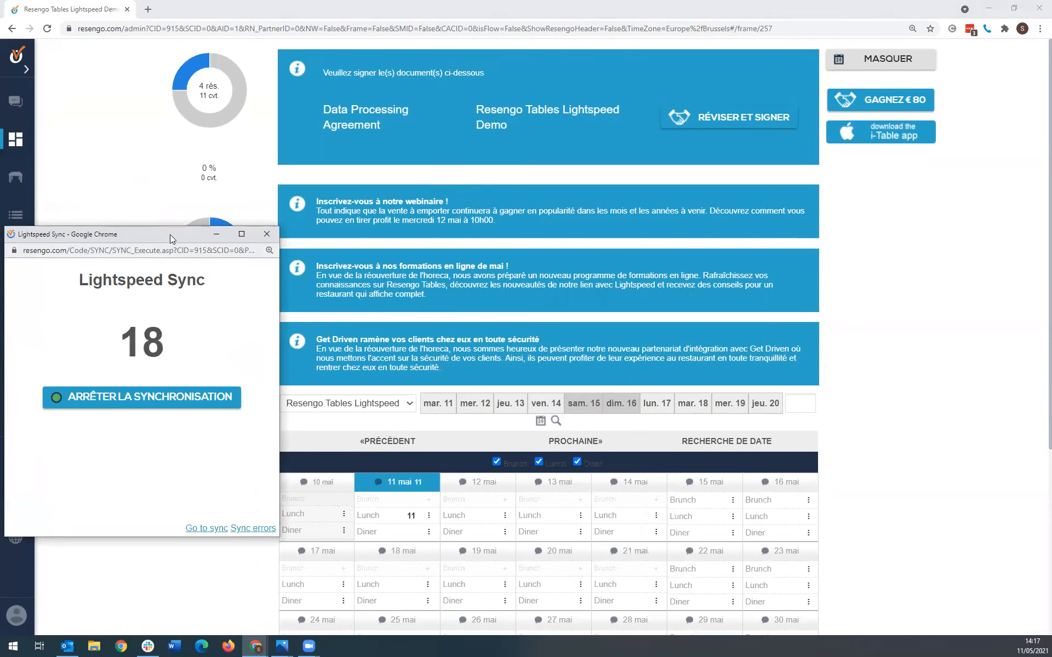
drag(171, 229, 244, 210)
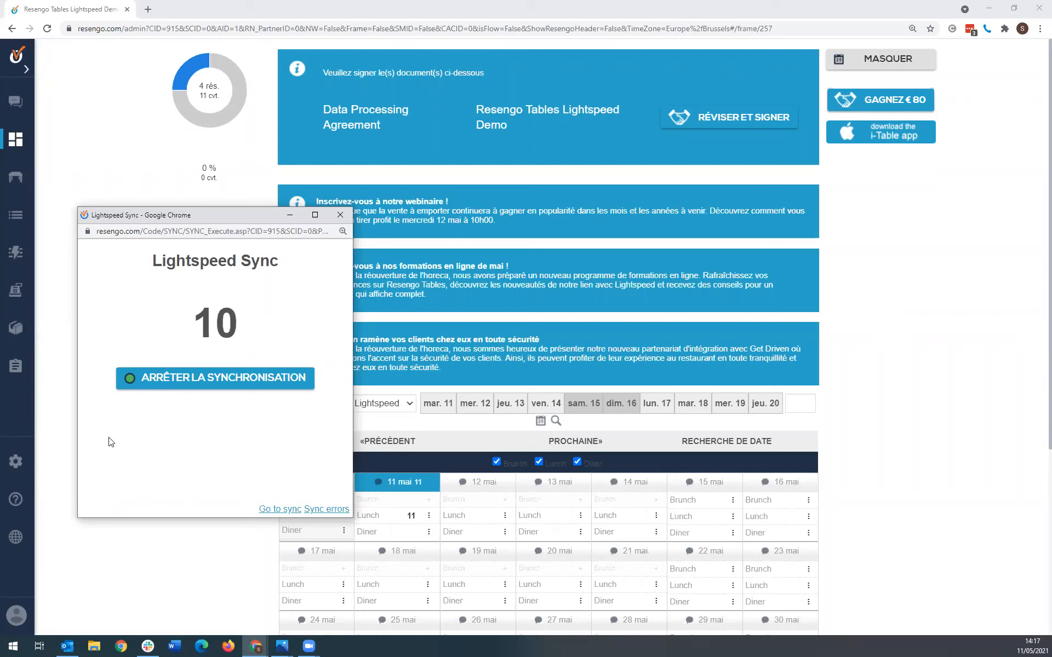
click(339, 216)
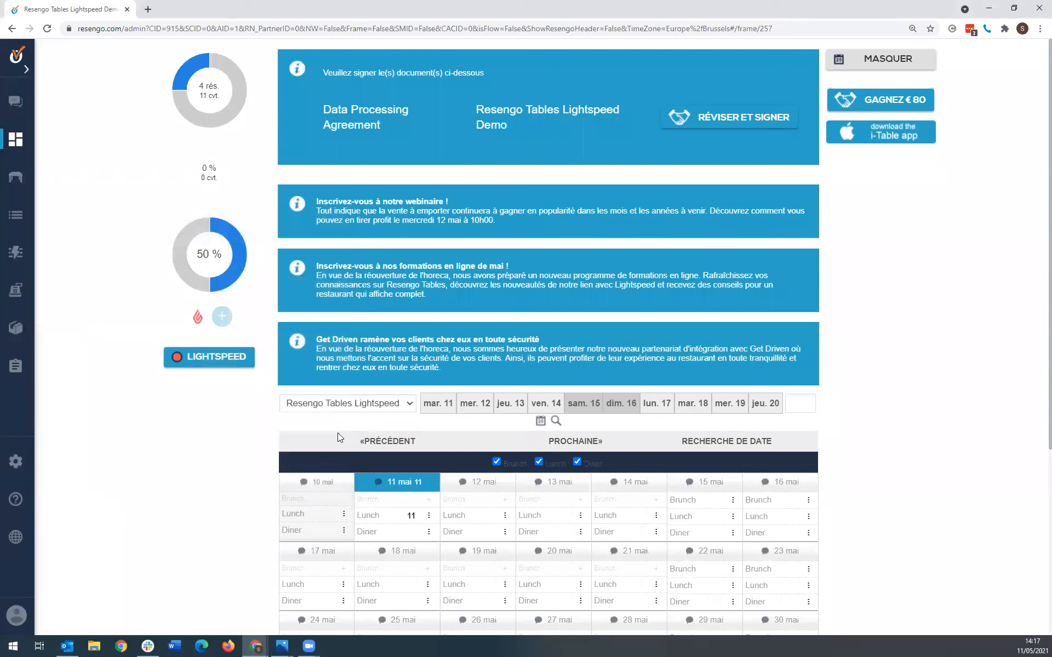